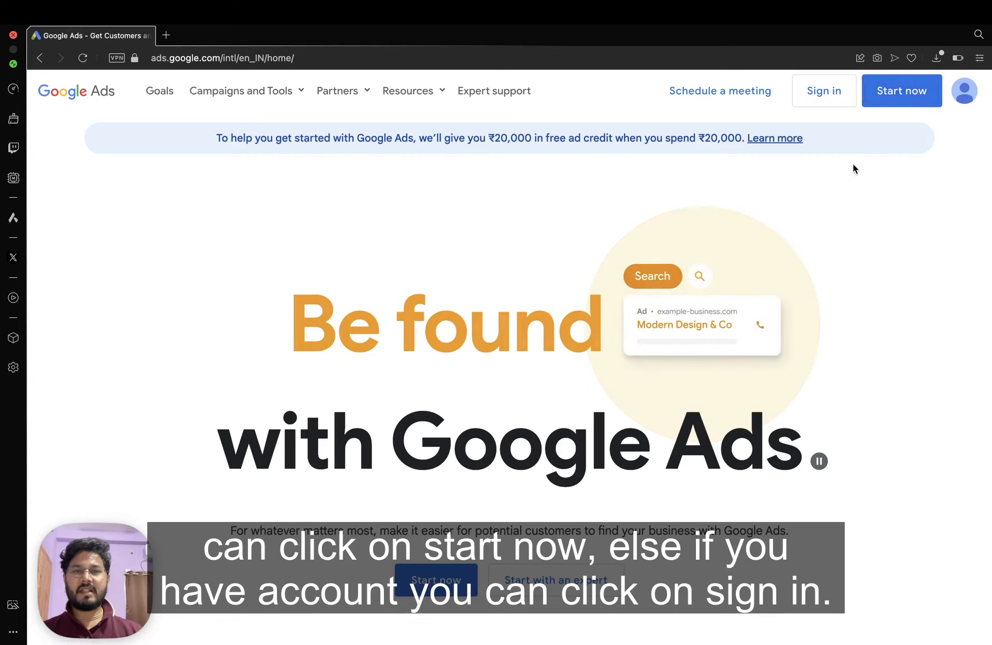
Sign in from the Google Ads homepage to reach the existing account's Overview dashboard.
click(824, 93)
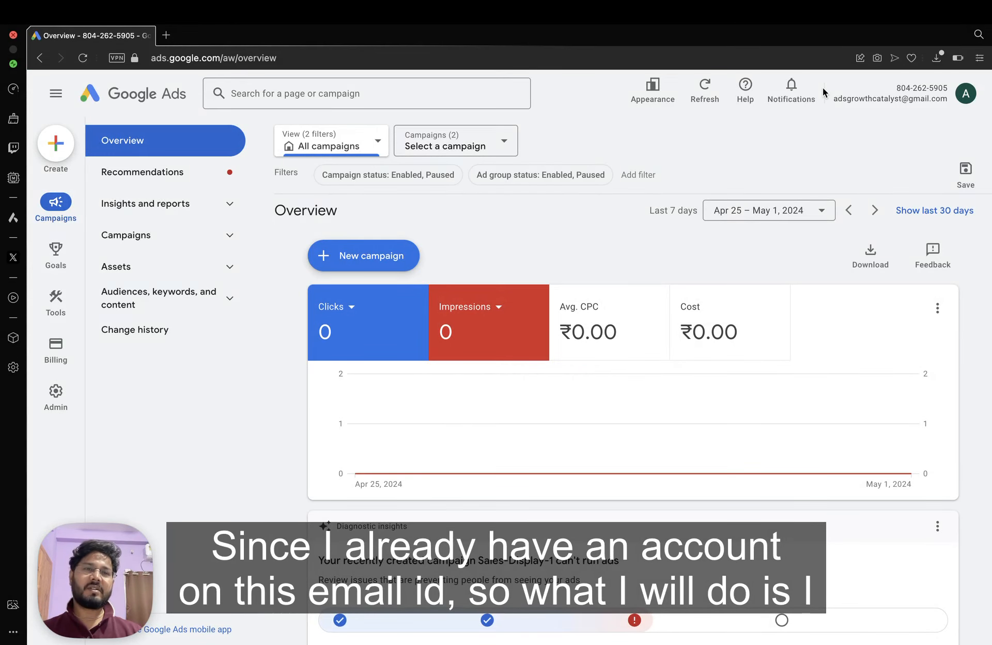
Create a new Google Ads account from the avatar menu and confirm Create New Account.
click(965, 94)
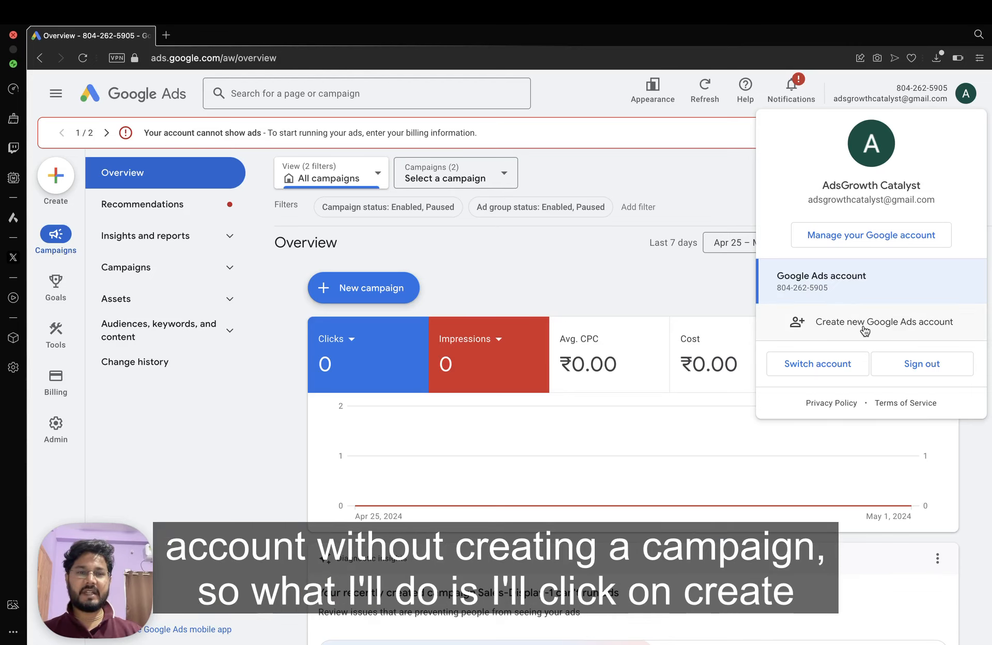
click(835, 324)
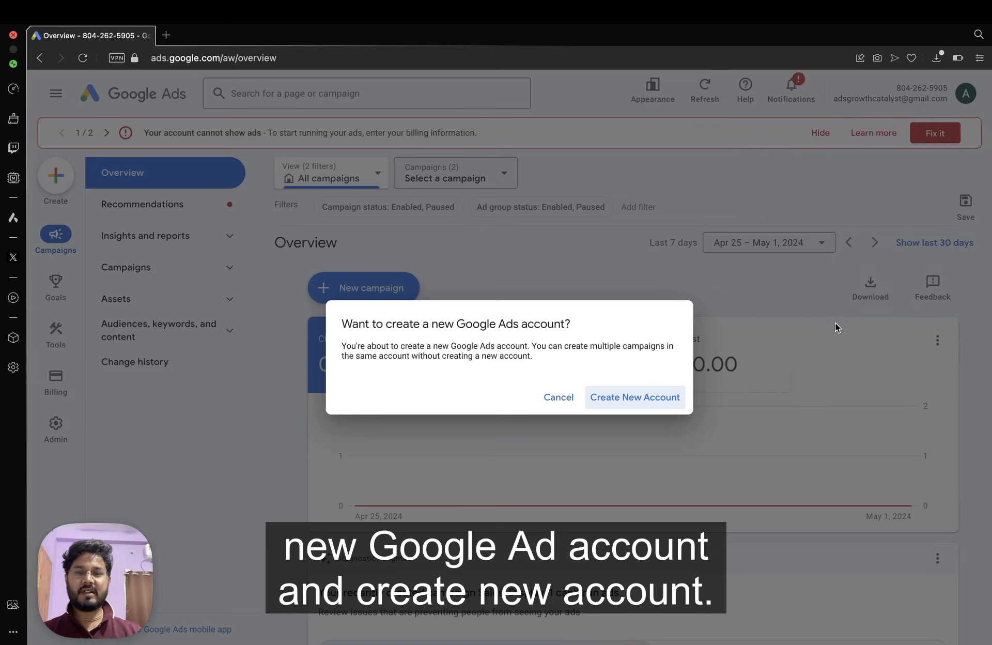
click(628, 402)
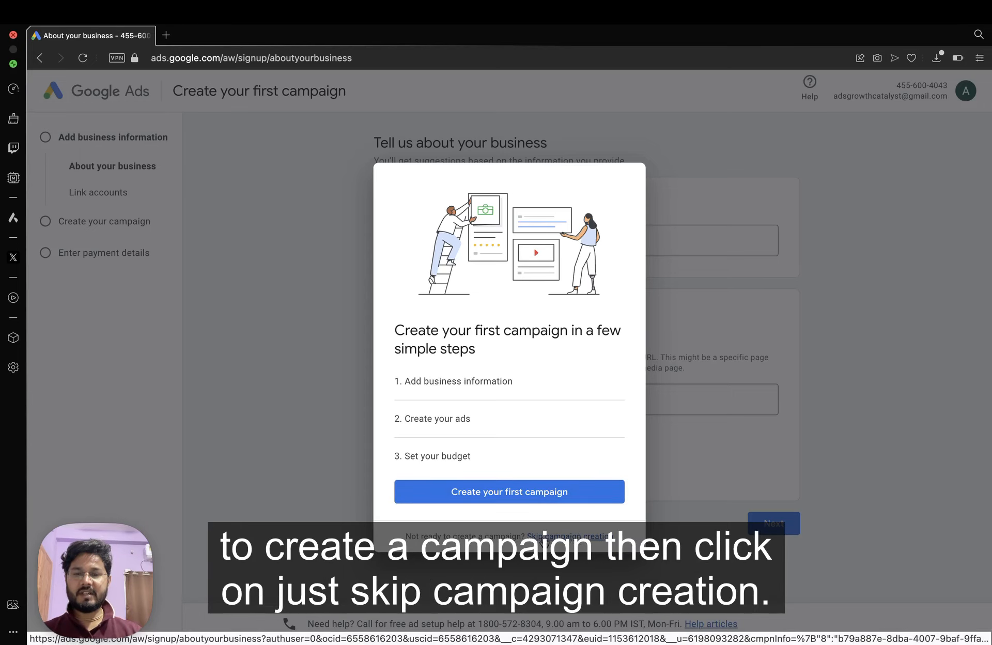
Skip campaign creation to reach the India / India Time / INR account settings confirmation.
click(557, 538)
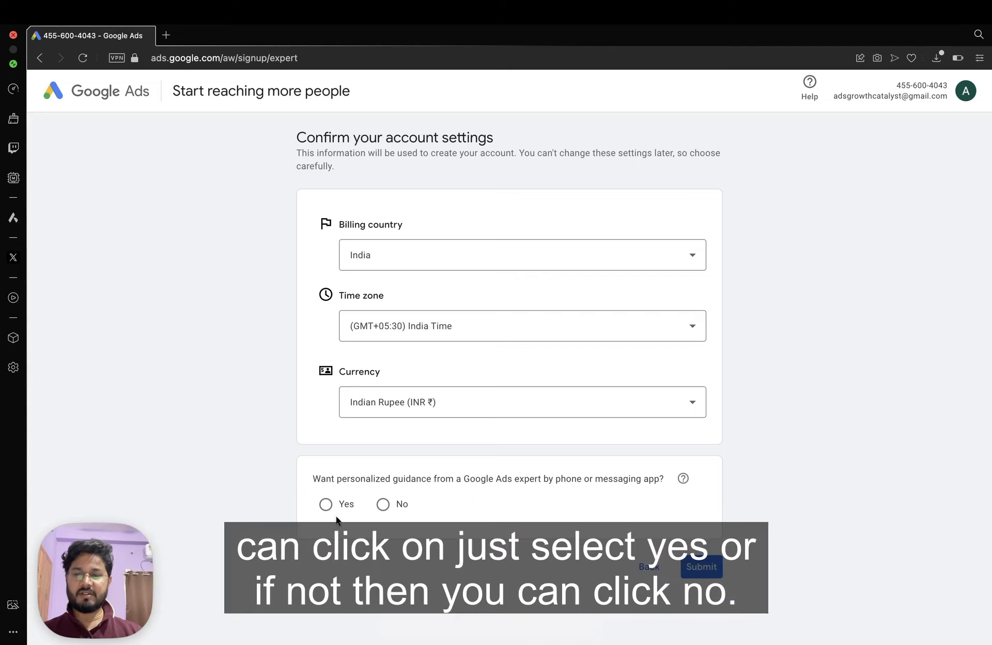
Set expert guidance to No, leave the phone number empty, and submit the account settings.
click(326, 504)
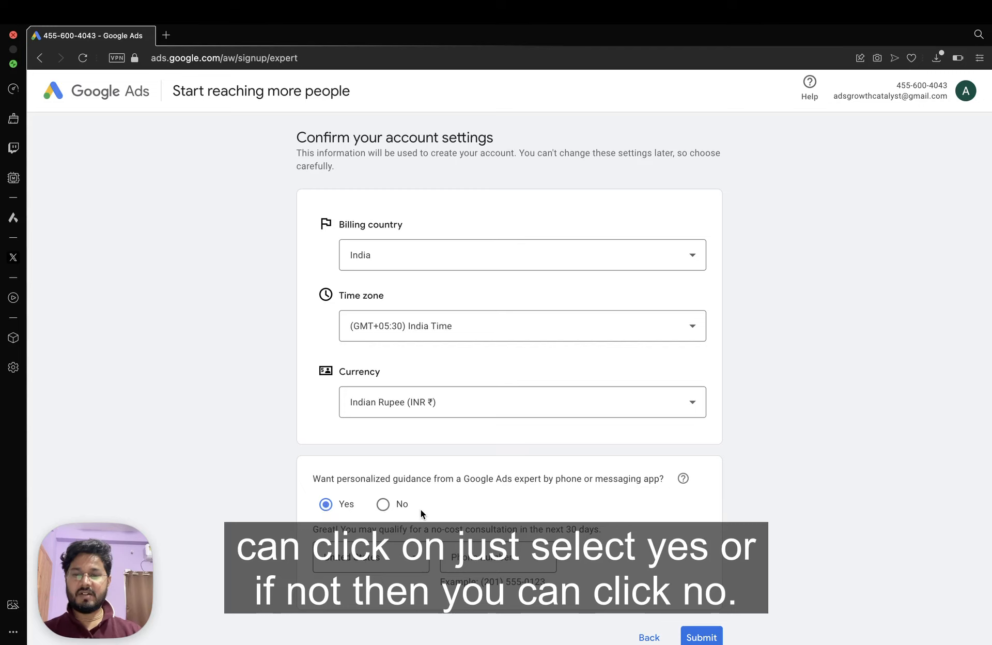
click(384, 506)
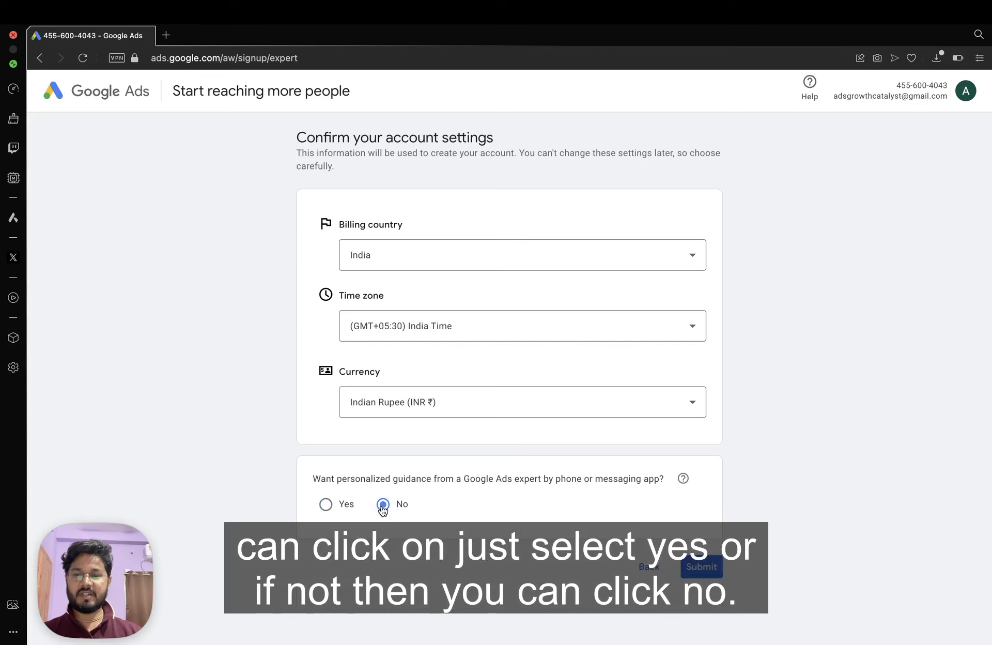
scroll(540, 465, down, 3)
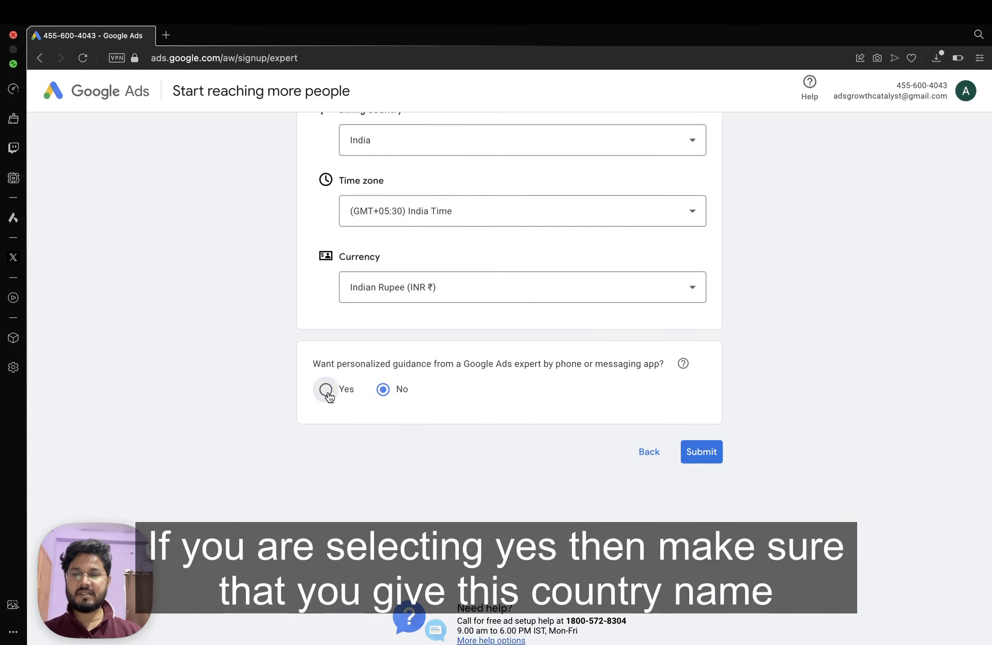
click(327, 391)
click(387, 444)
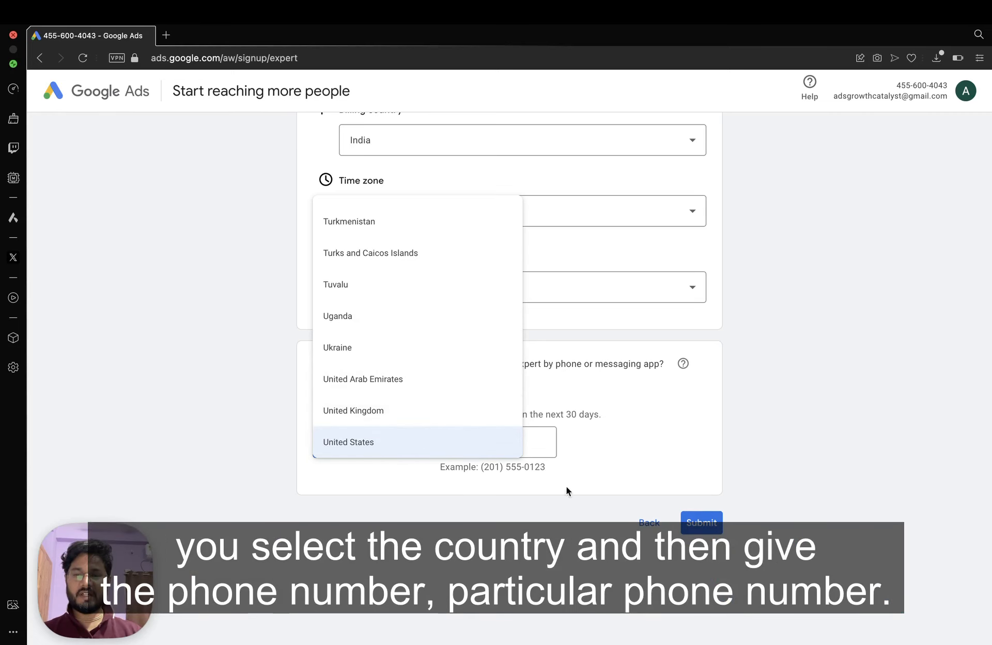
click(514, 443)
click(498, 445)
click(617, 437)
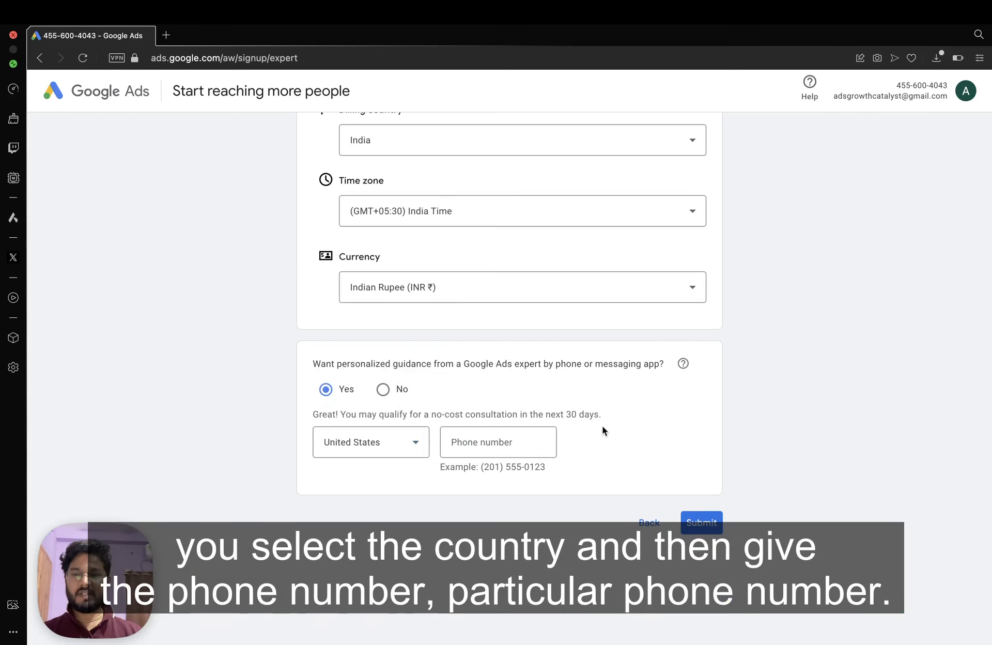
click(383, 391)
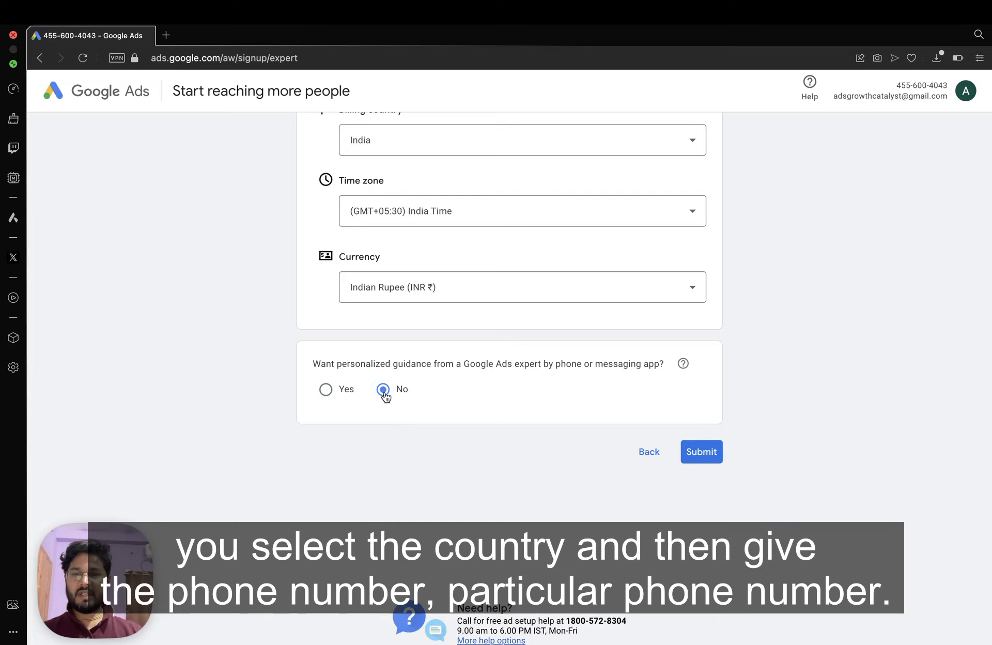
scroll(492, 432, up, 1)
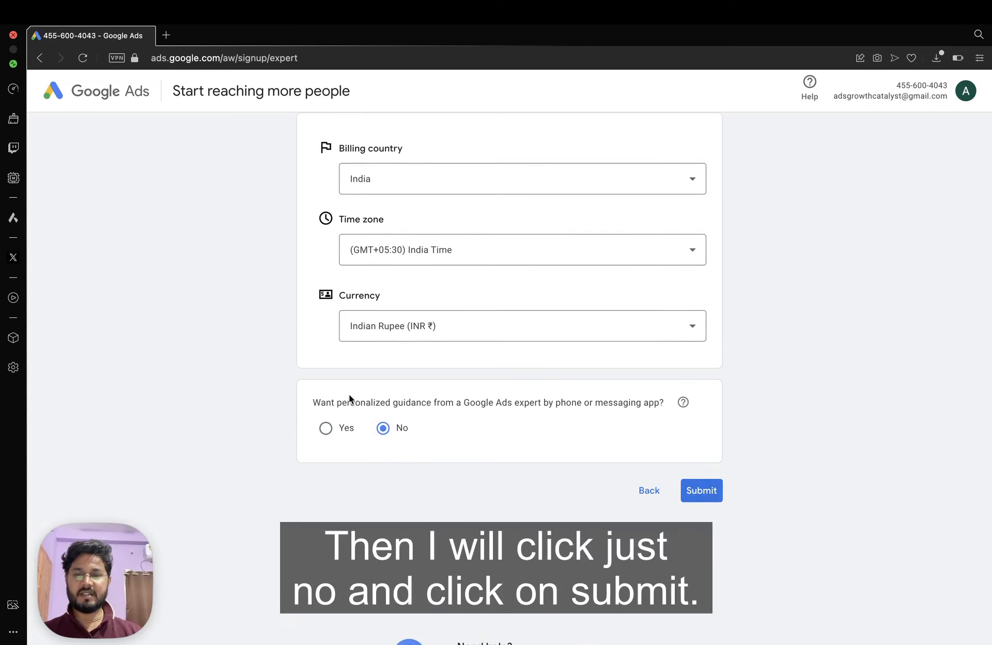
click(702, 491)
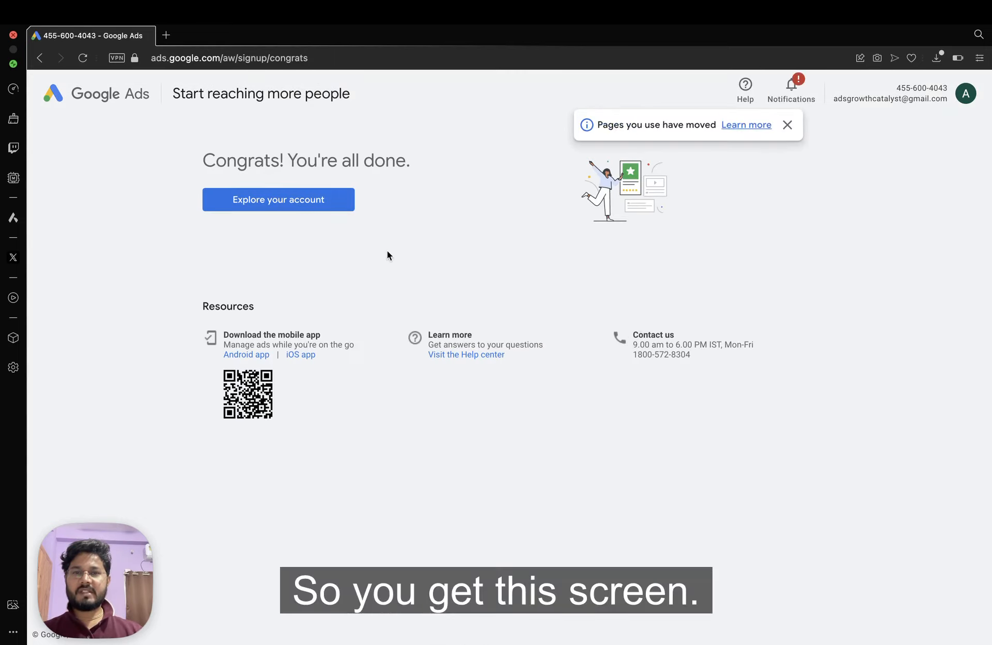
Explore the new account's dashboard and close the 'Pages you use have moved' notice.
click(254, 205)
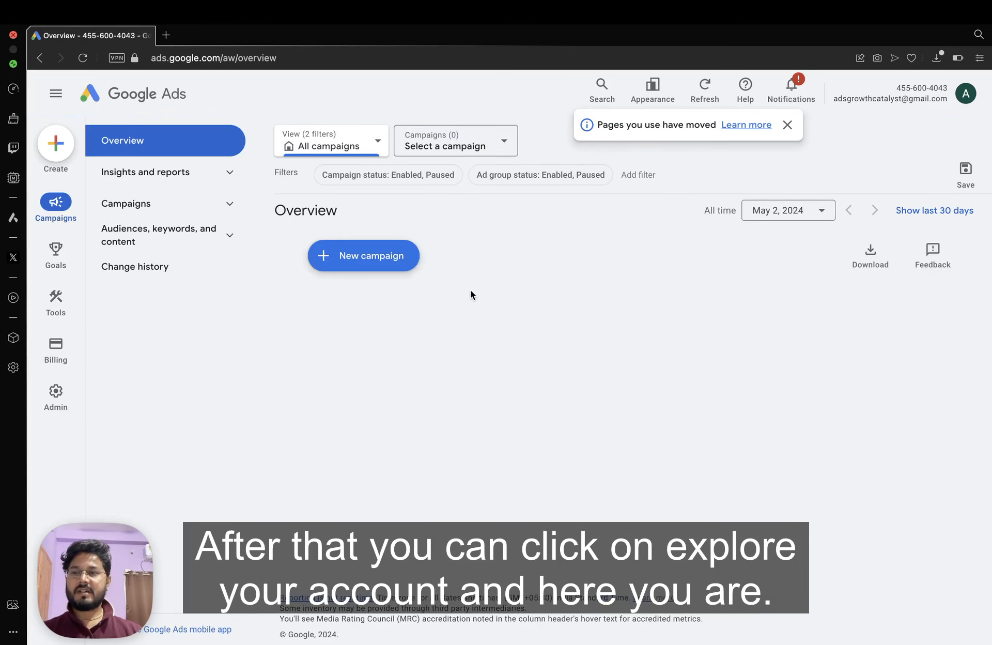
click(788, 125)
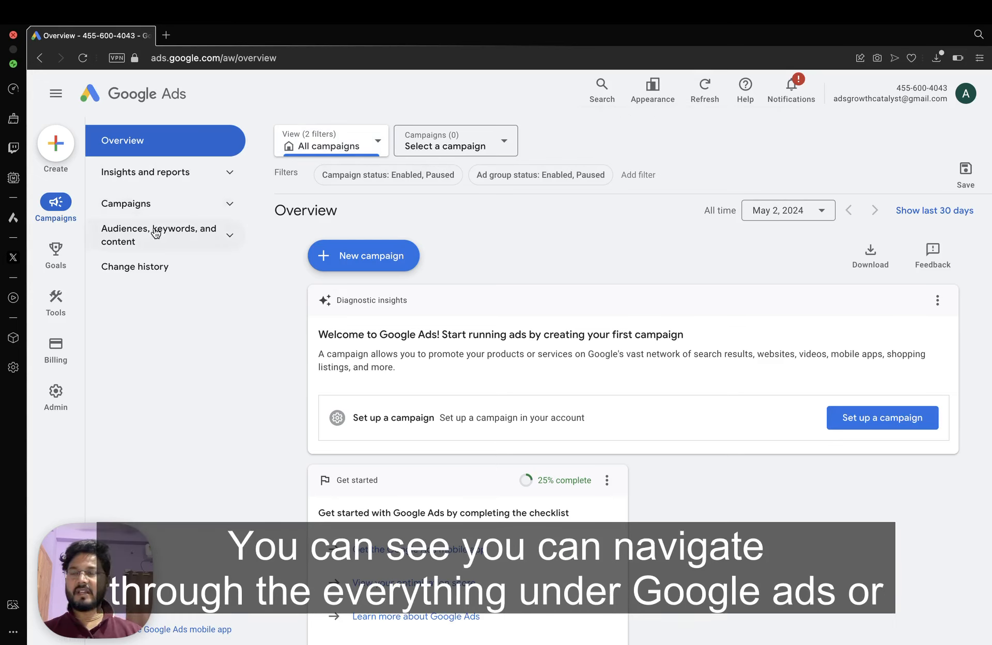
mouse_move(57, 303)
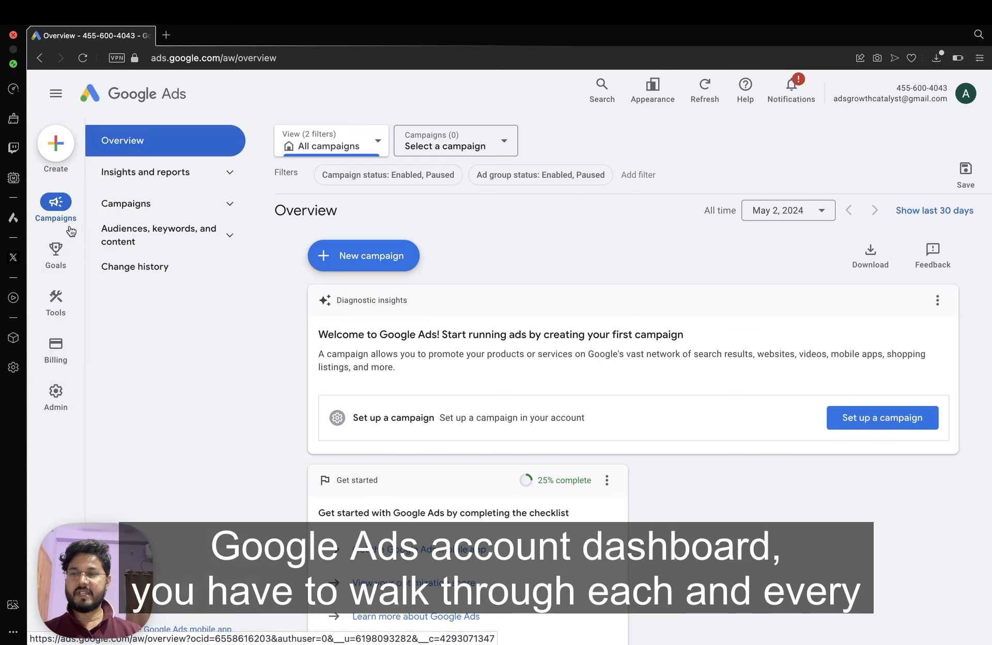
mouse_move(55, 396)
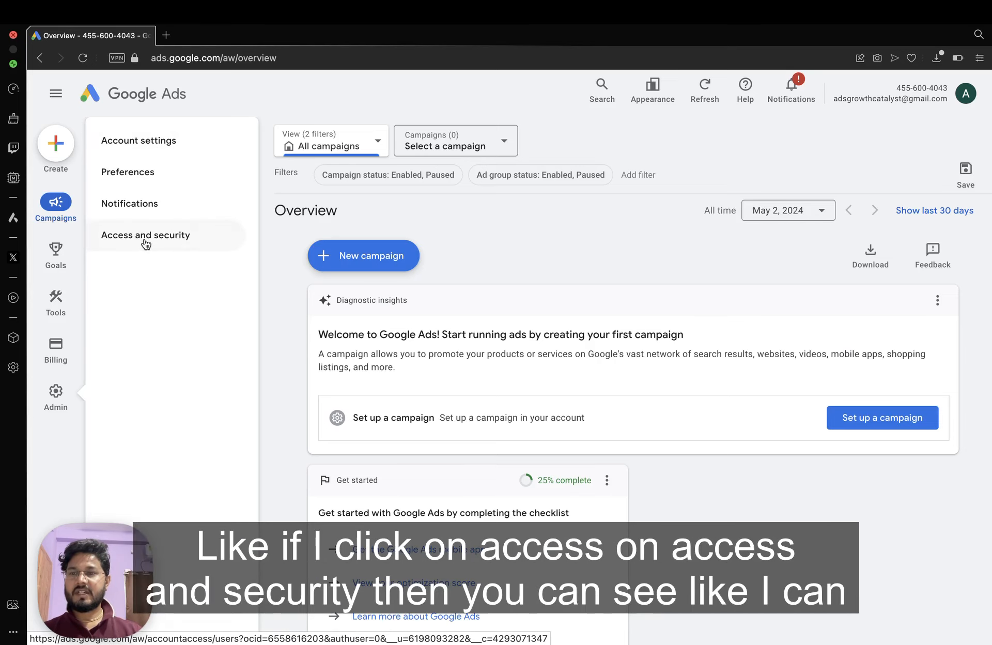
Review Access and security: the invite-user form, the empty Managers tab, and the Security tab.
click(171, 242)
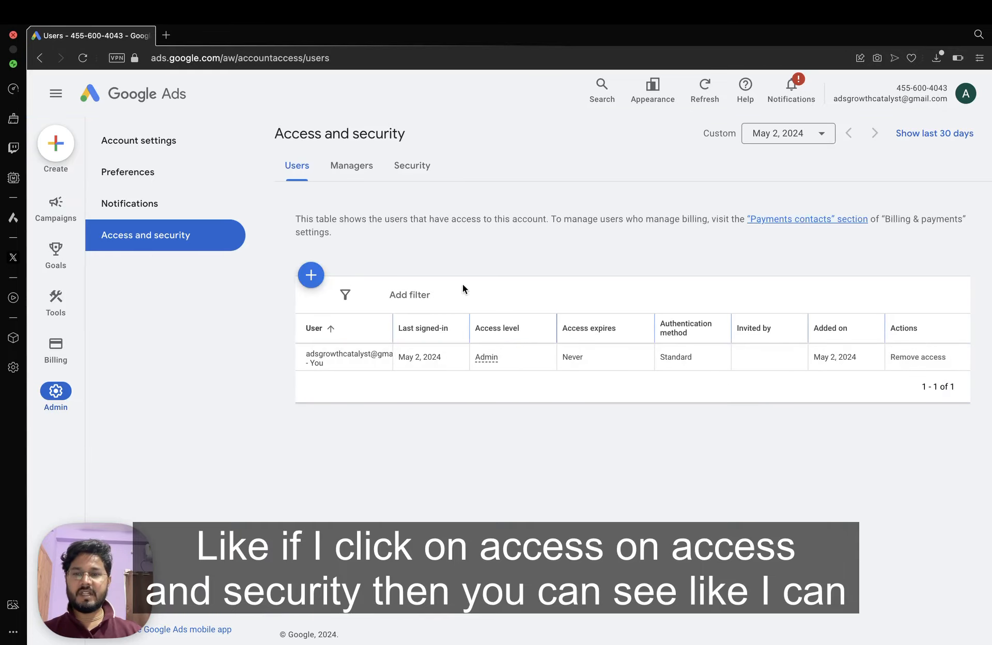
click(311, 277)
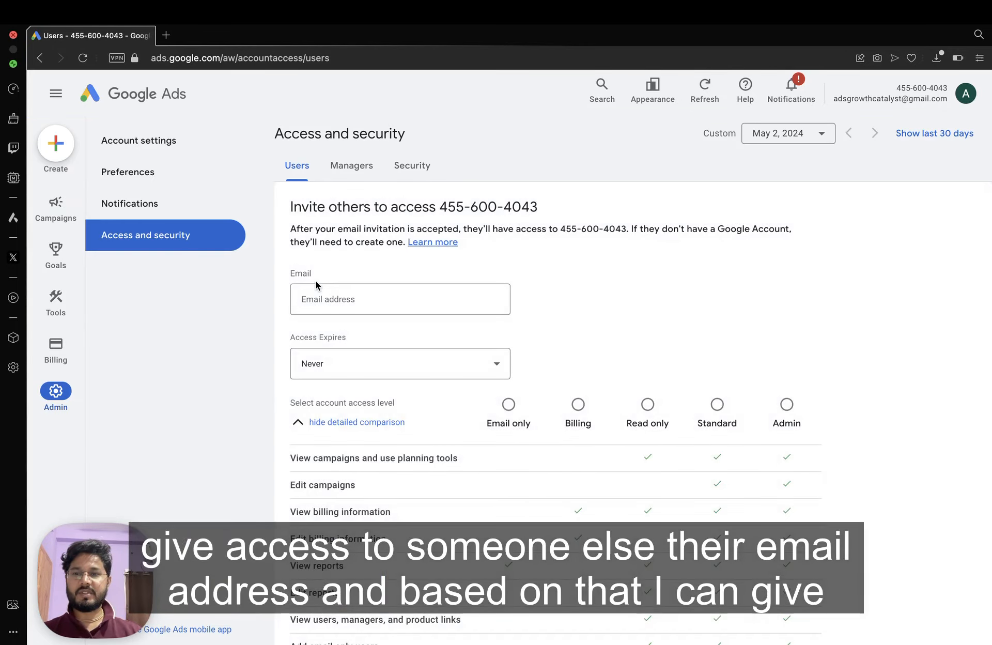
scroll(687, 318, down, 3)
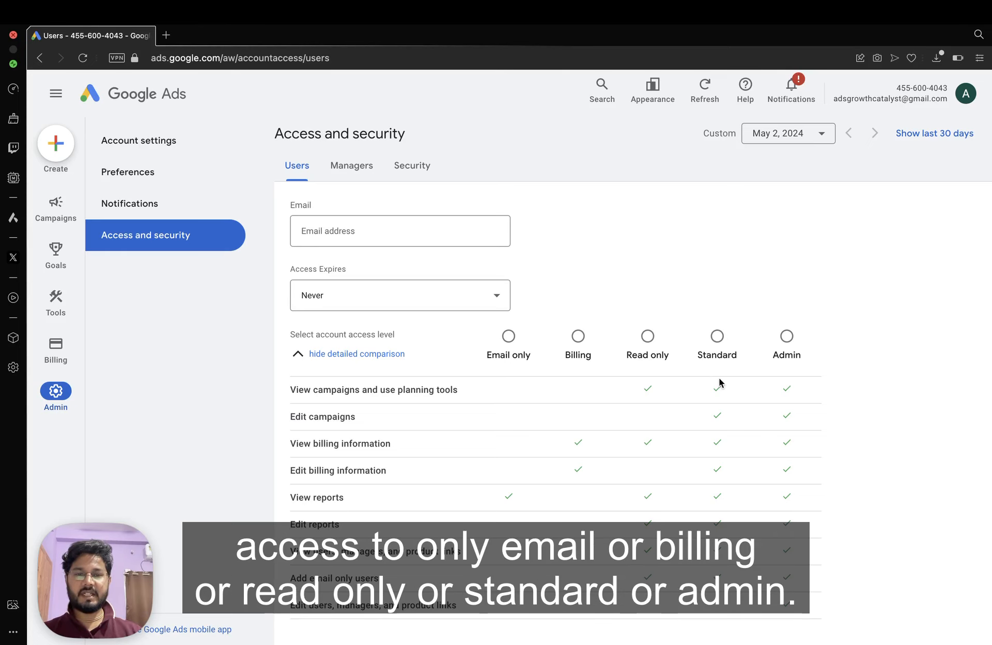
scroll(578, 355, up, 2)
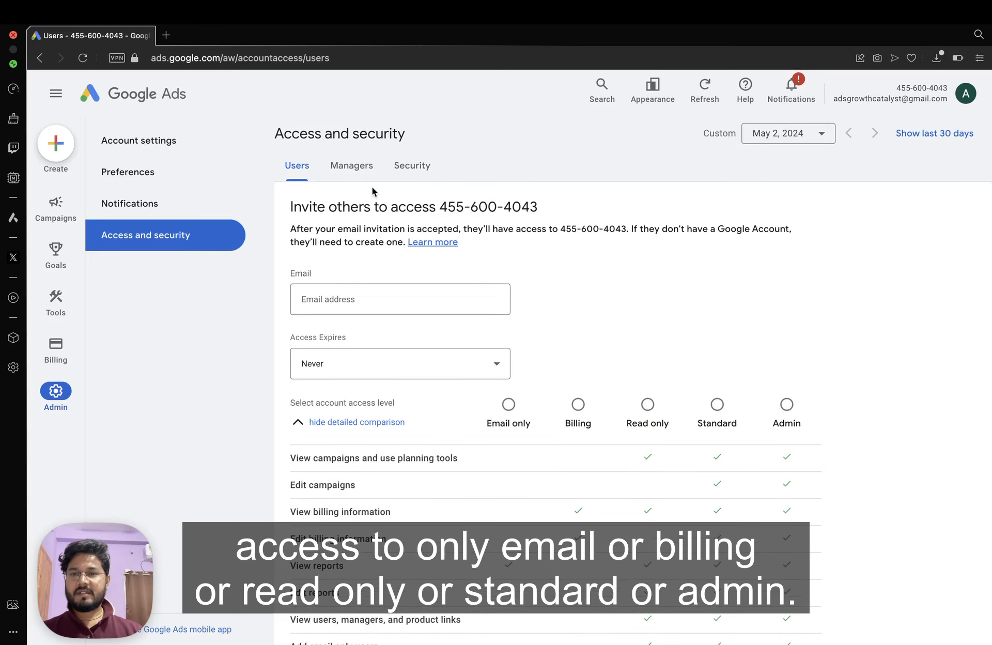
click(352, 165)
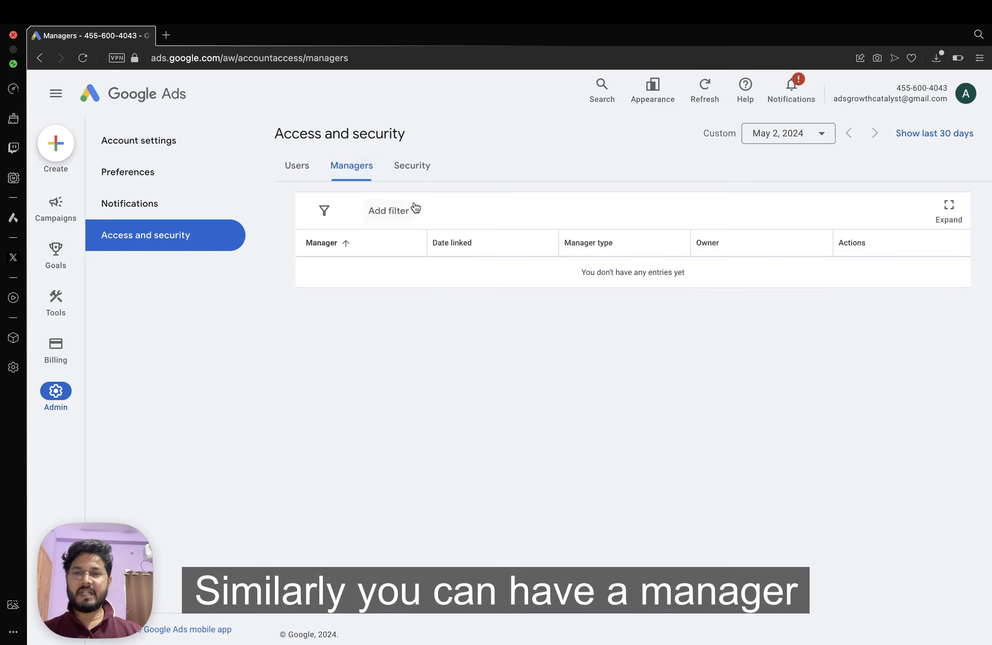
click(411, 168)
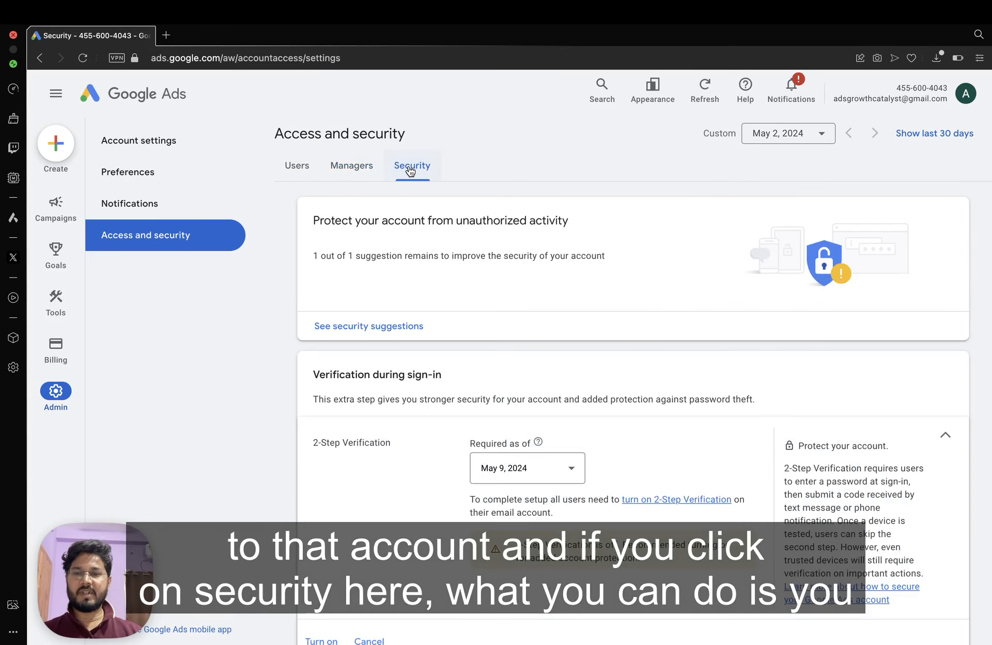
Browse the security settings including allowed email domains, then go to Account settings.
scroll(541, 318, down, 3)
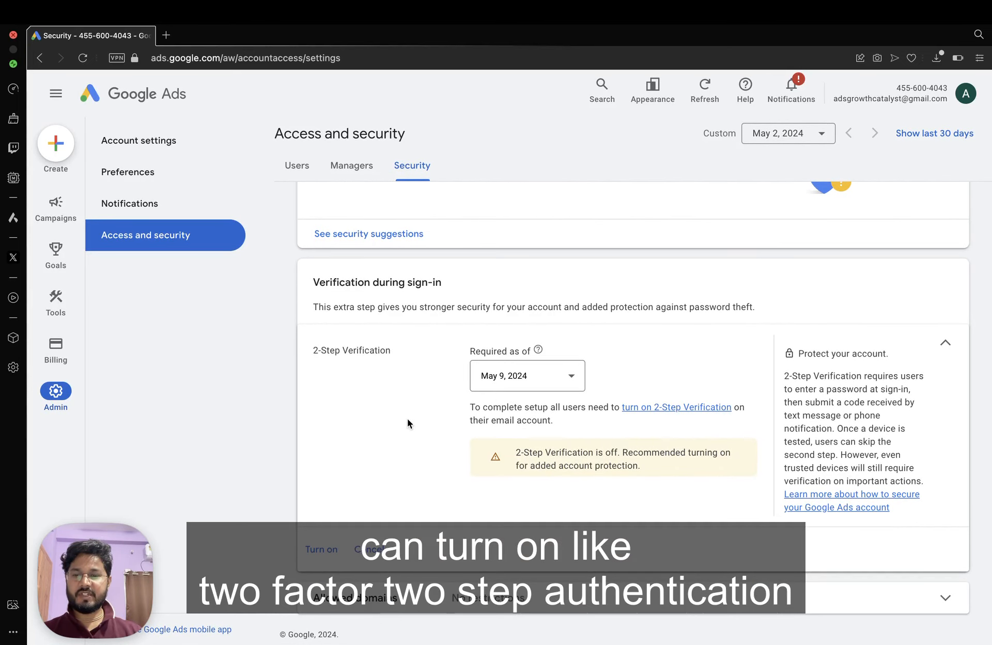
scroll(686, 495, down, 5)
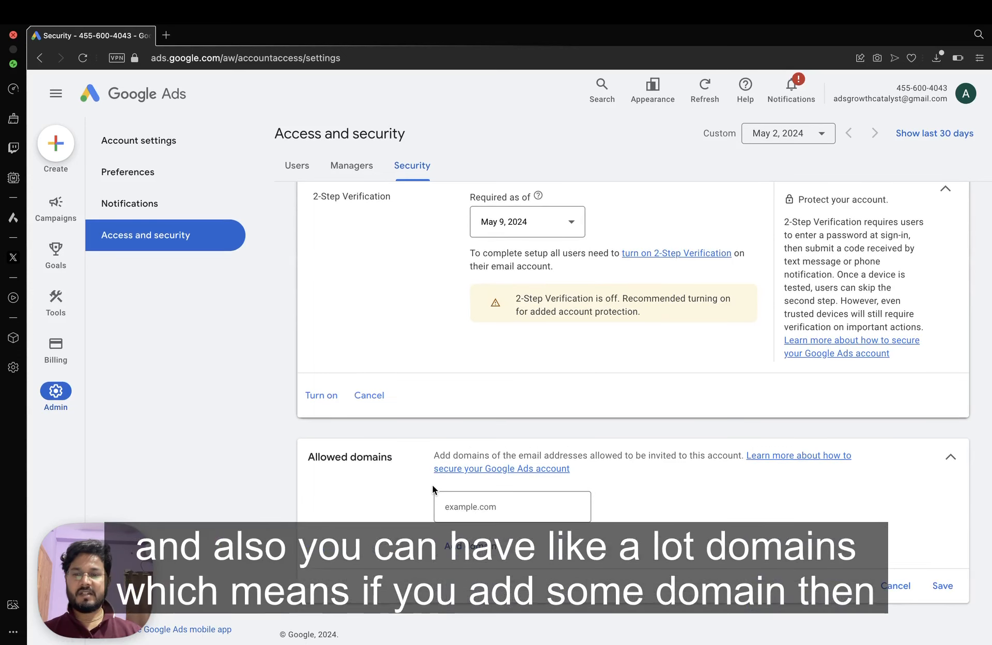
click(511, 505)
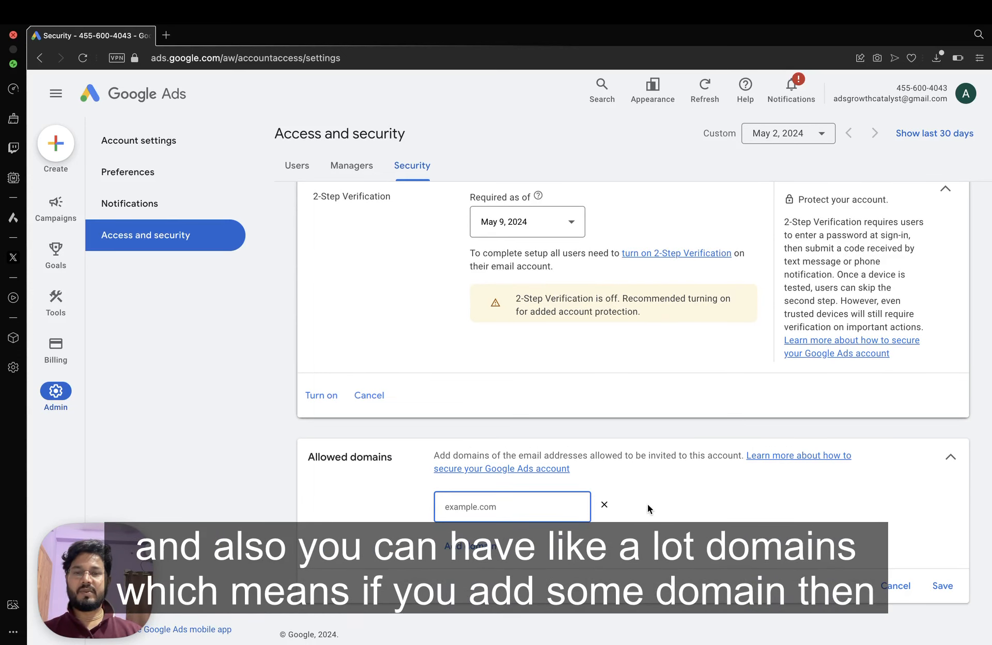
scroll(557, 442, up, 3)
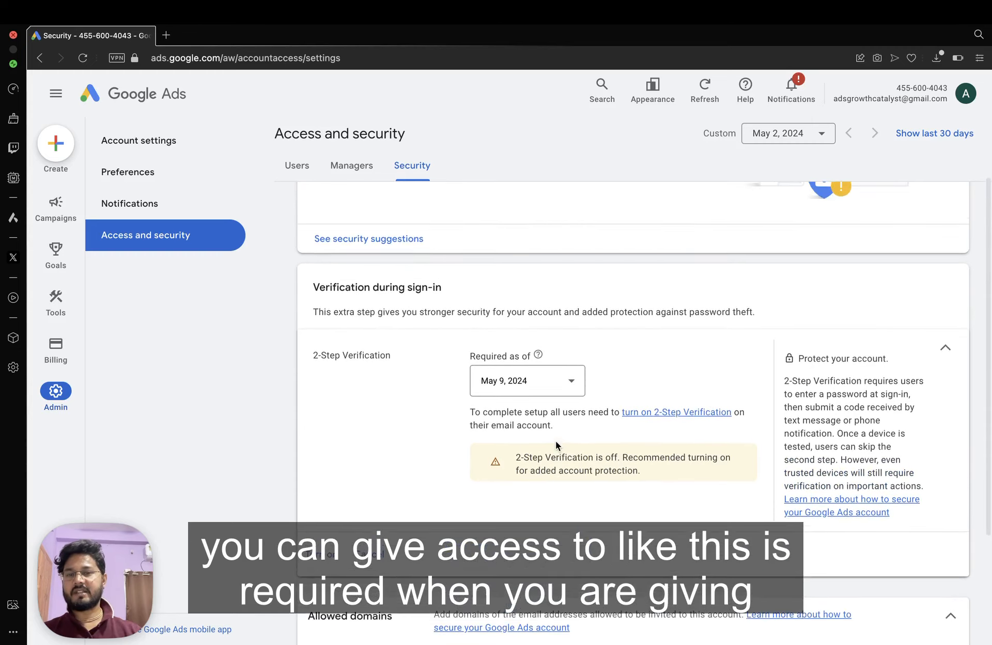
scroll(556, 442, down, 3)
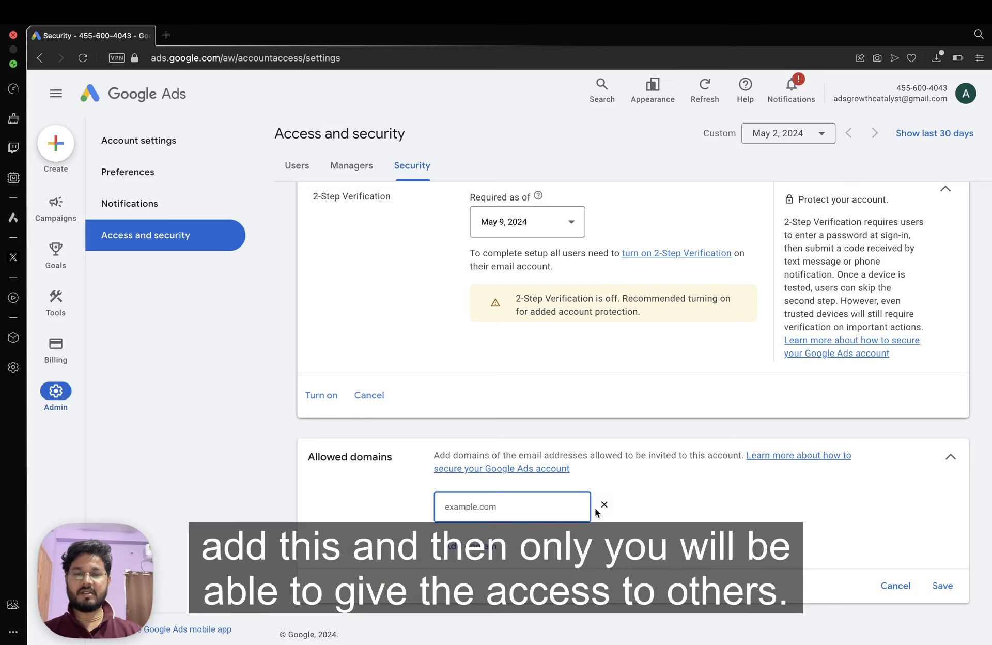
scroll(619, 467, up, 5)
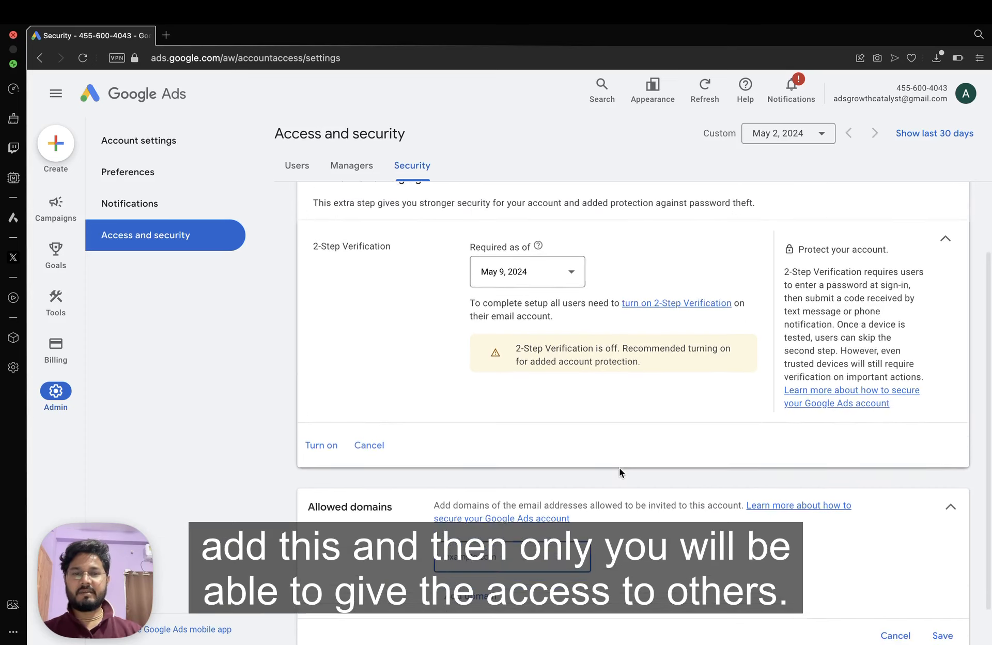
click(138, 141)
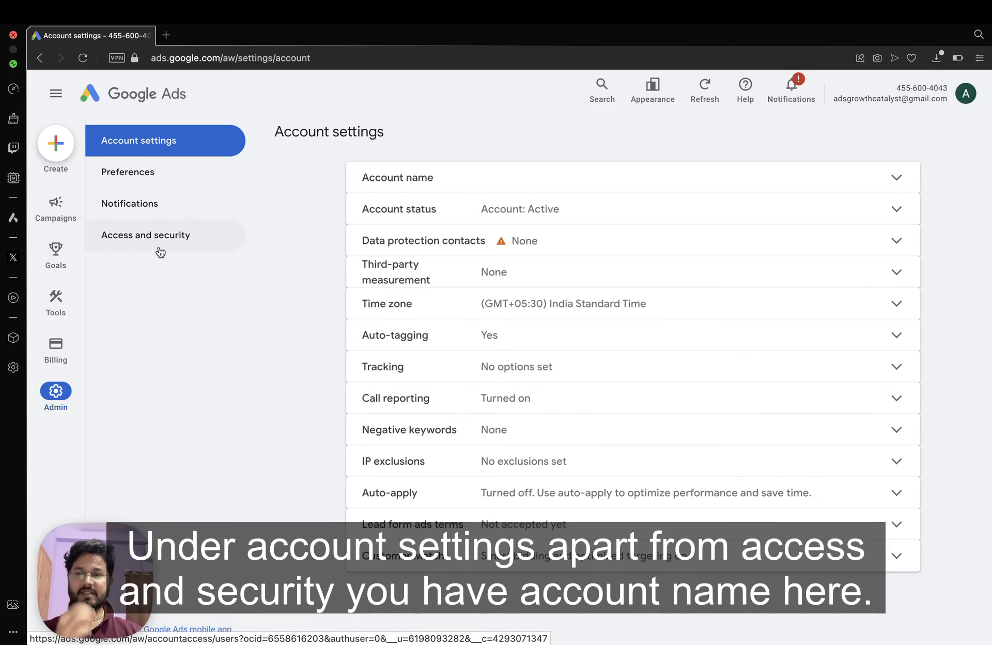
Enter the account holder's name as the account name, save, and refresh to show it in the header.
click(476, 187)
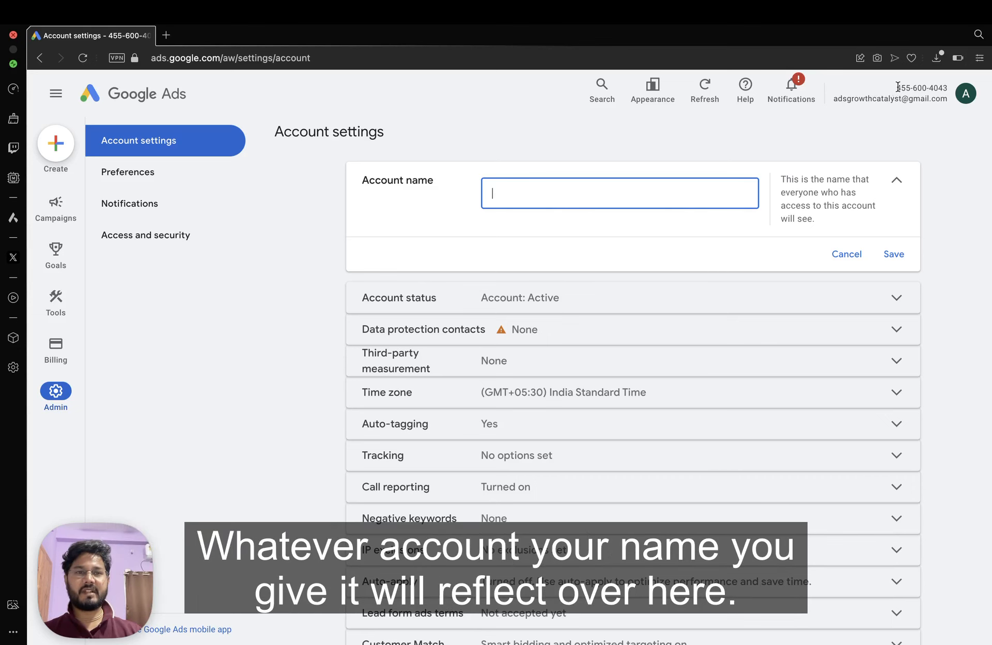
drag(897, 86, 948, 89)
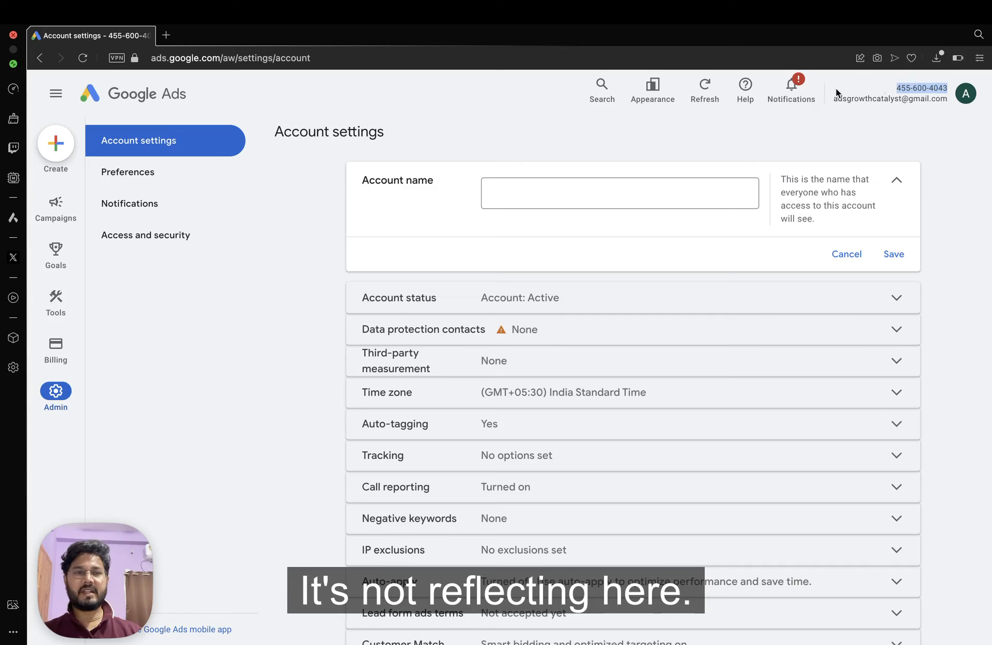
click(854, 87)
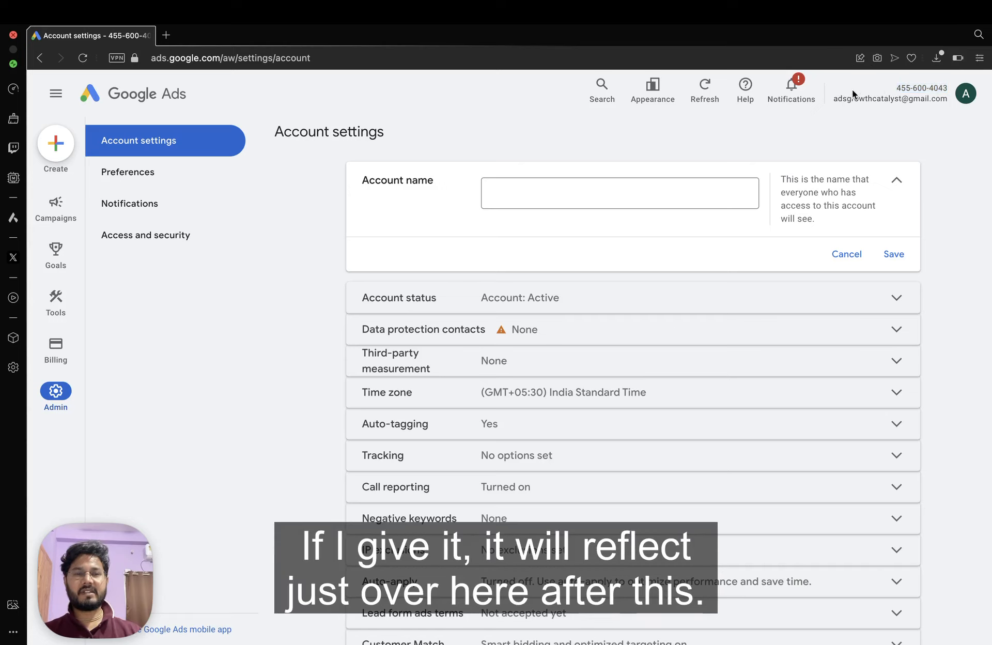
click(507, 193)
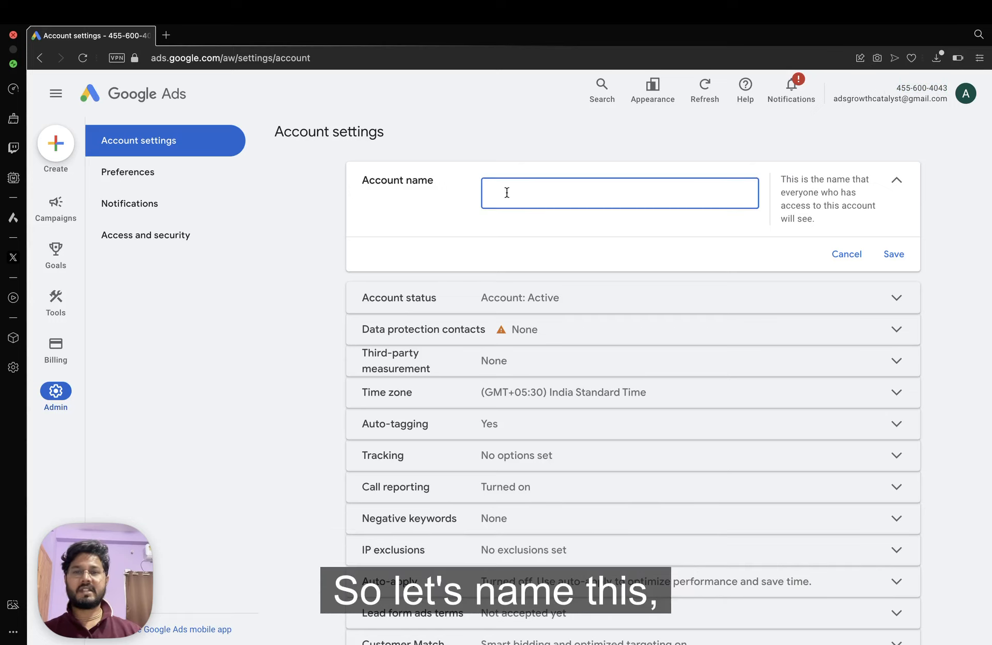
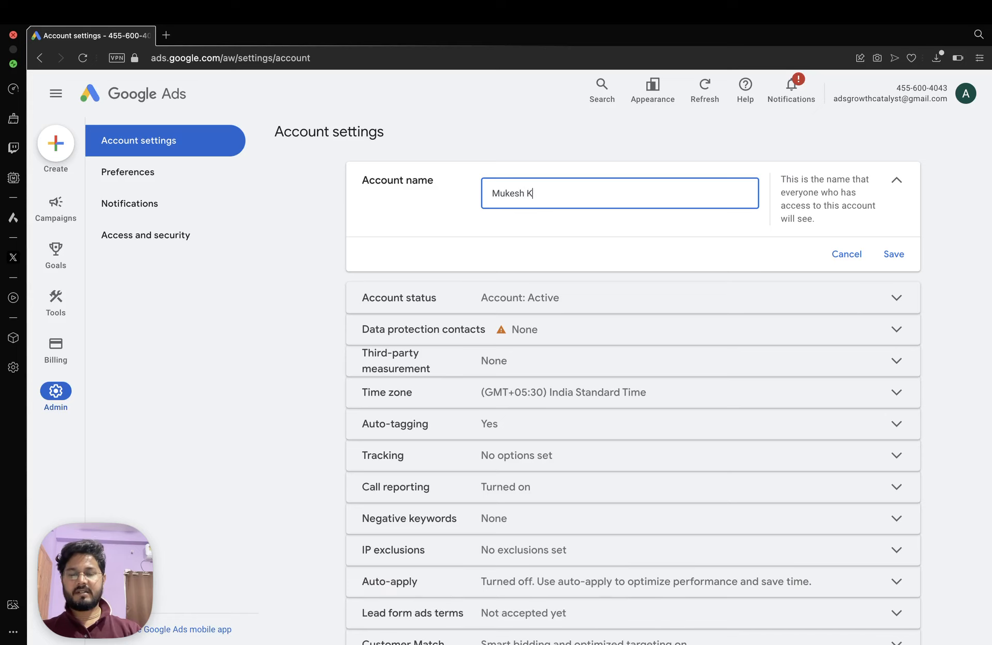
click(893, 254)
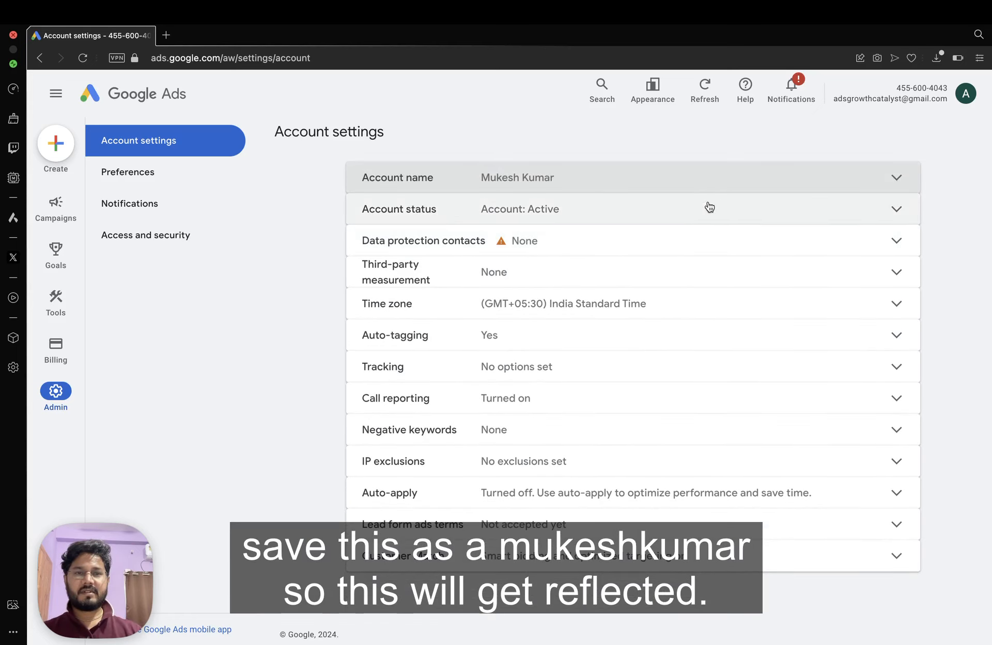
click(83, 57)
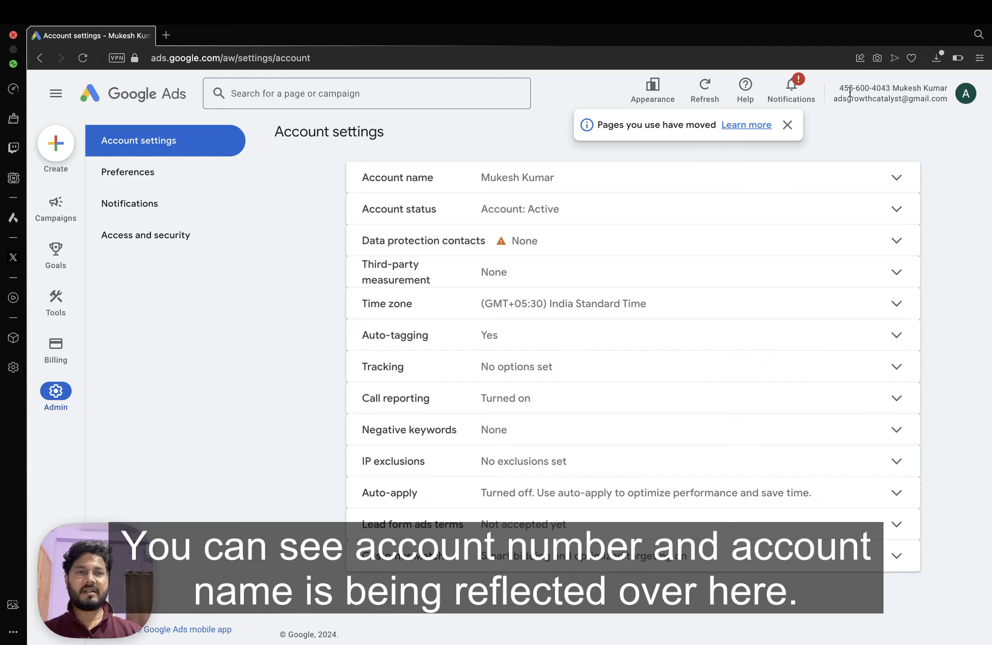
drag(889, 88, 949, 89)
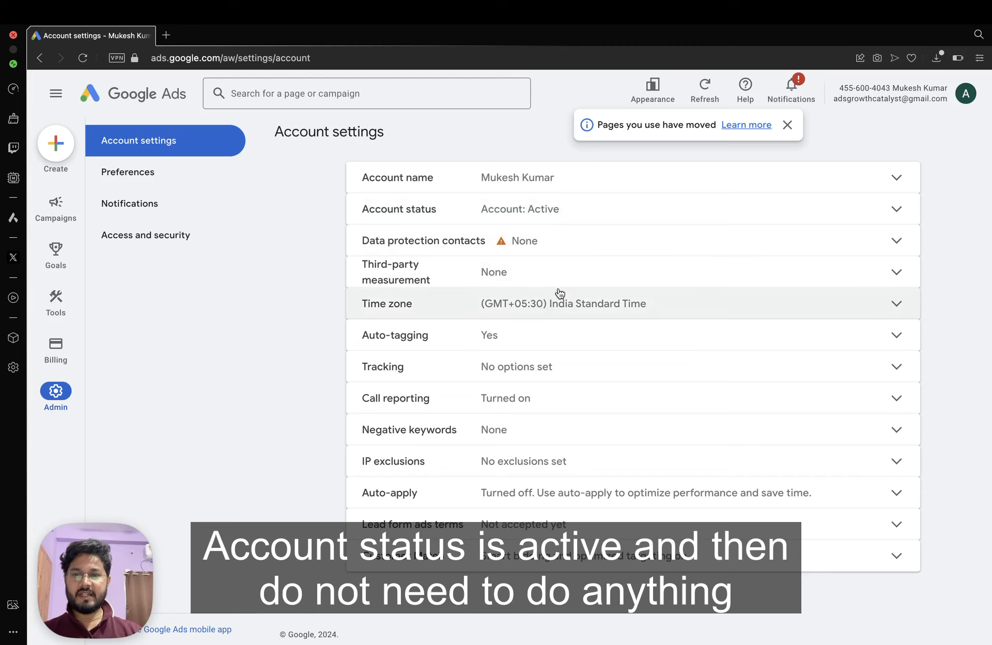
click(578, 312)
scroll(597, 412, down, 1)
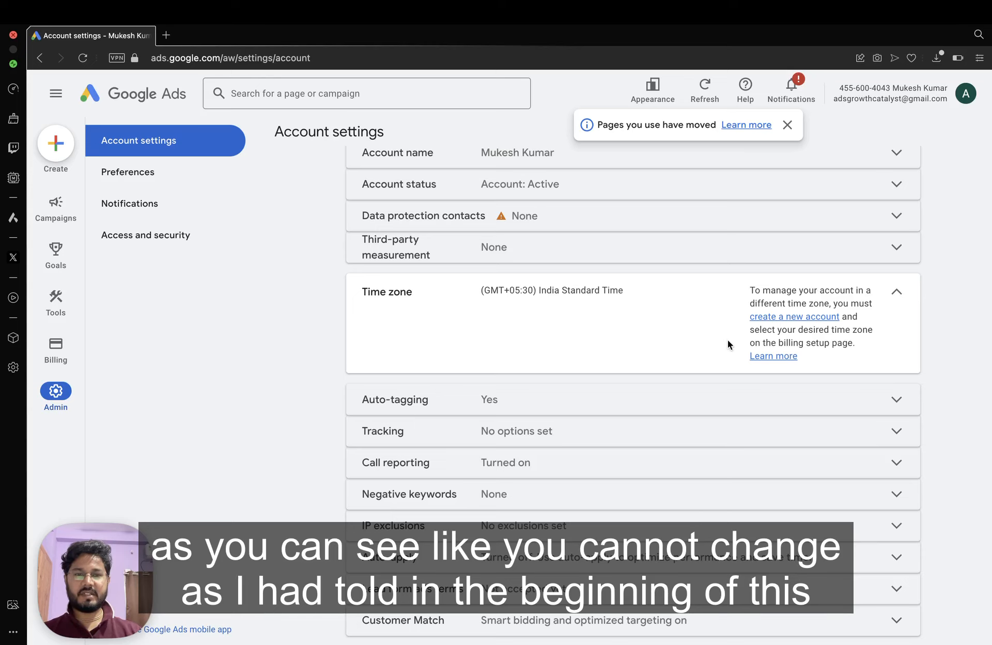
click(897, 293)
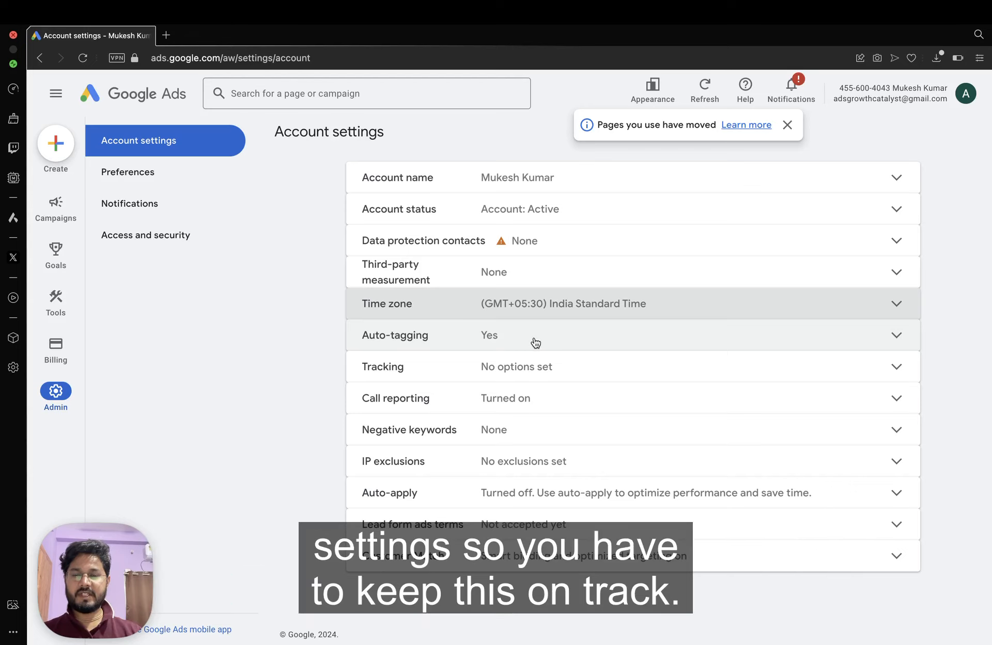
click(585, 372)
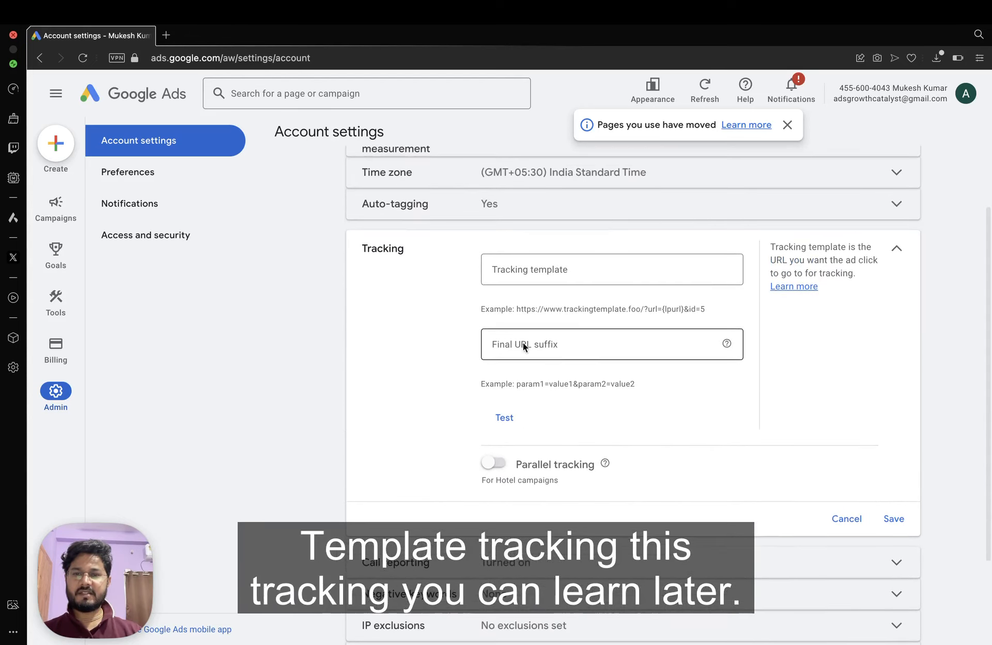
click(855, 520)
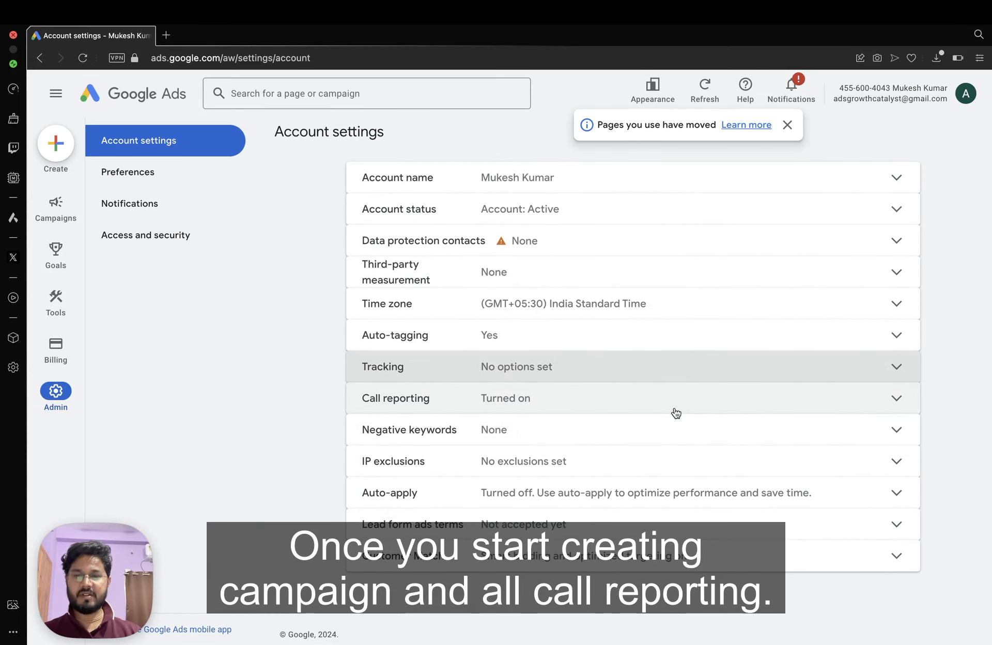
click(610, 431)
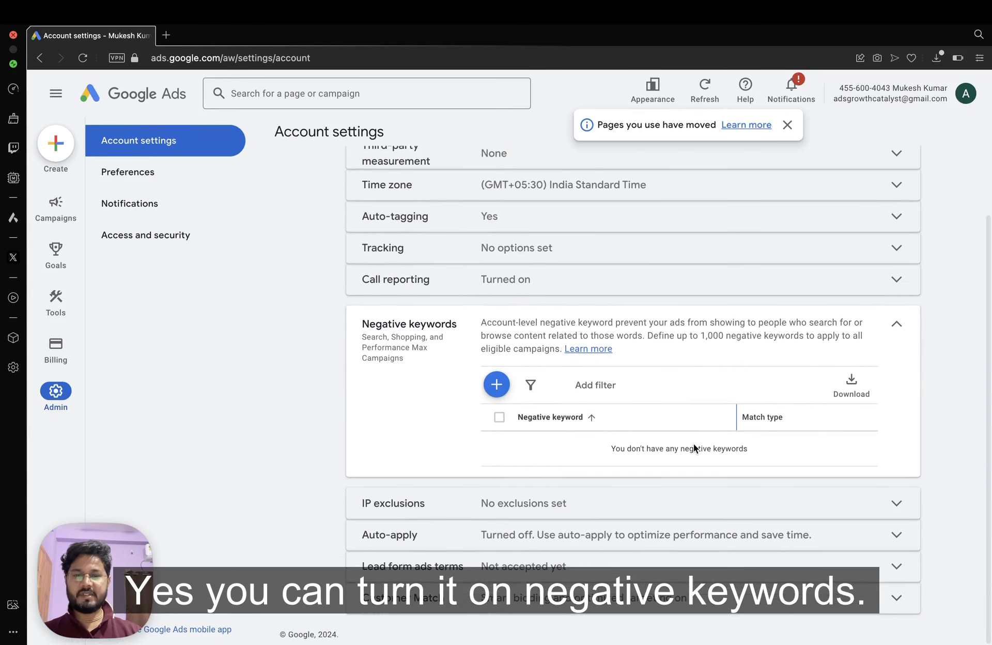
click(897, 325)
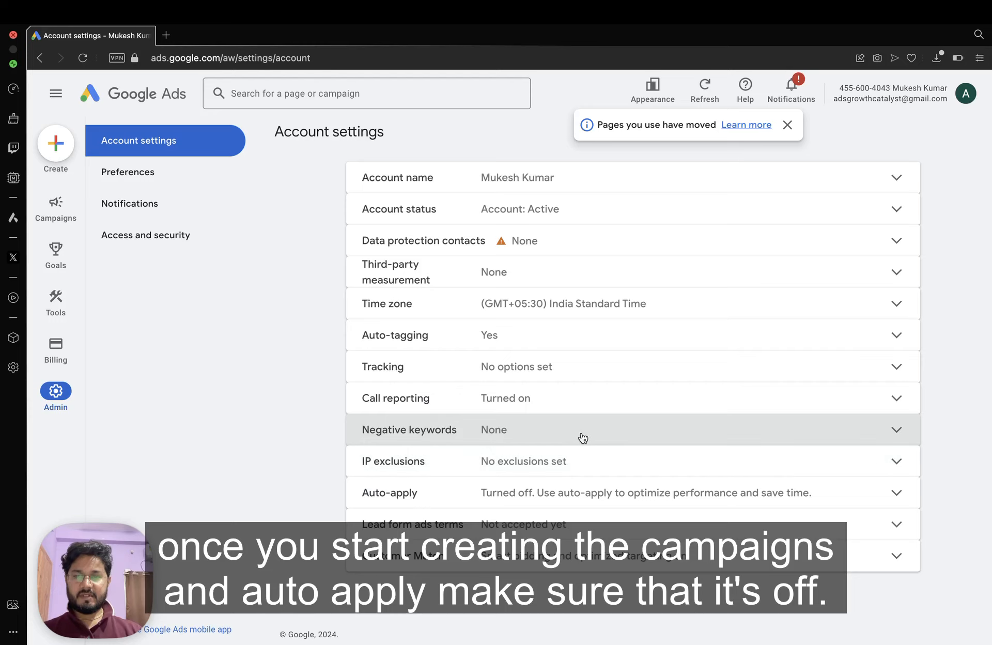
click(574, 501)
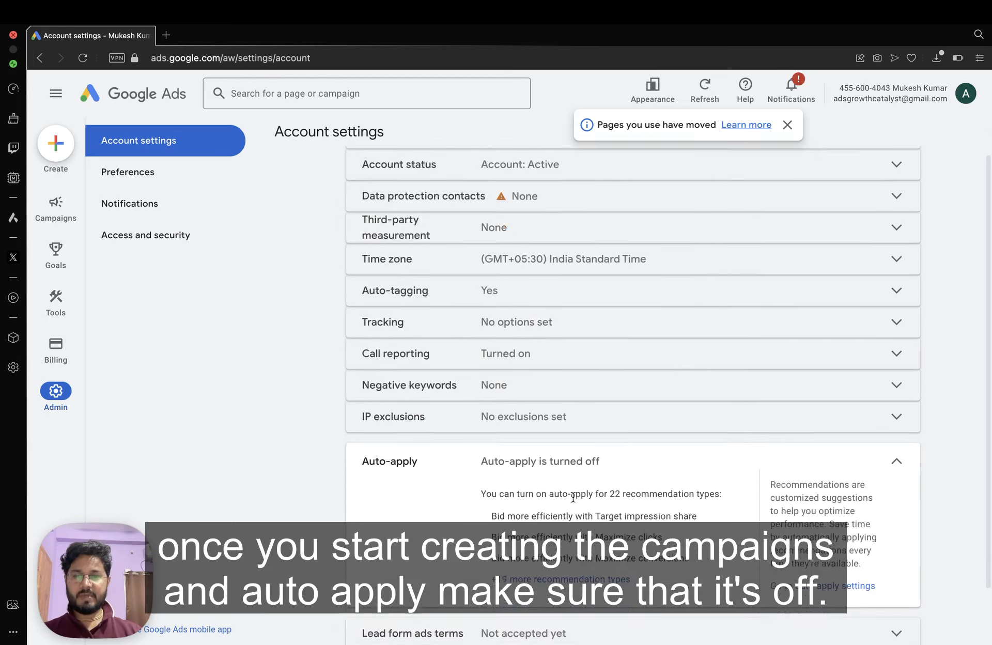
click(883, 563)
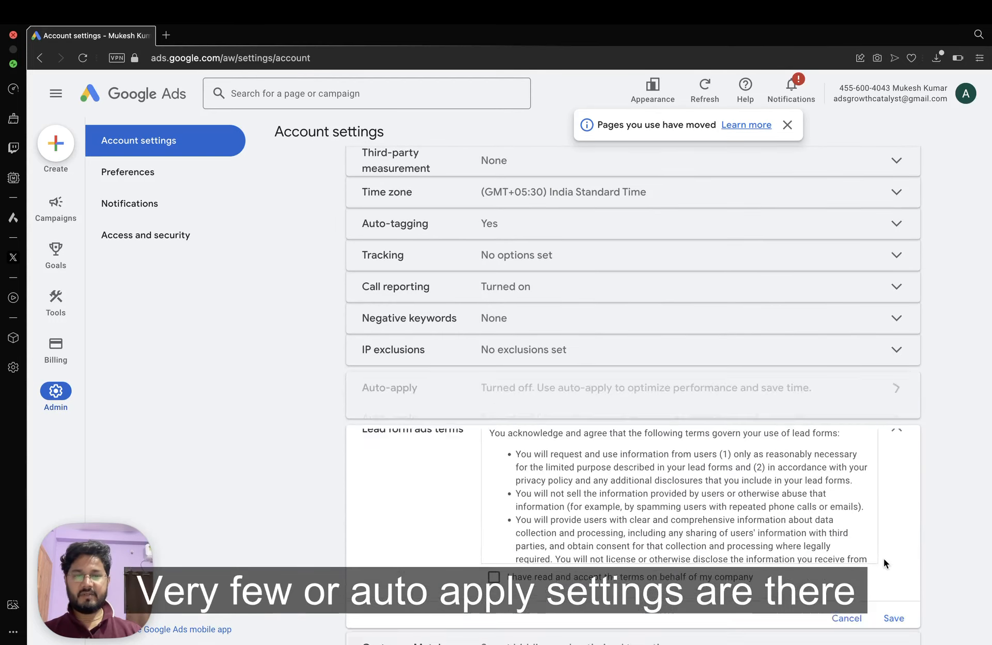
click(848, 617)
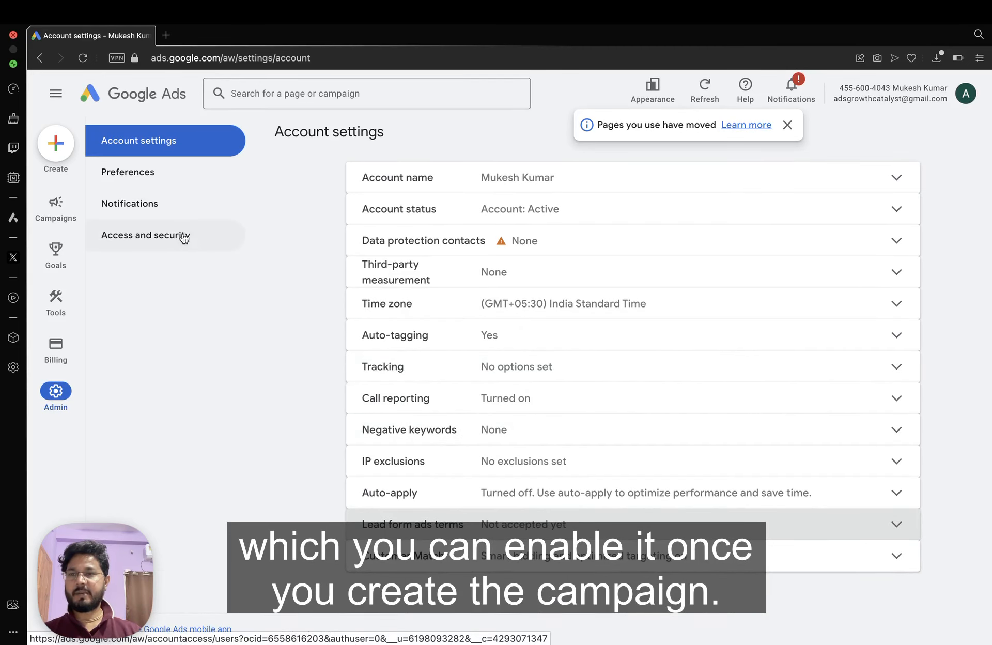
click(133, 177)
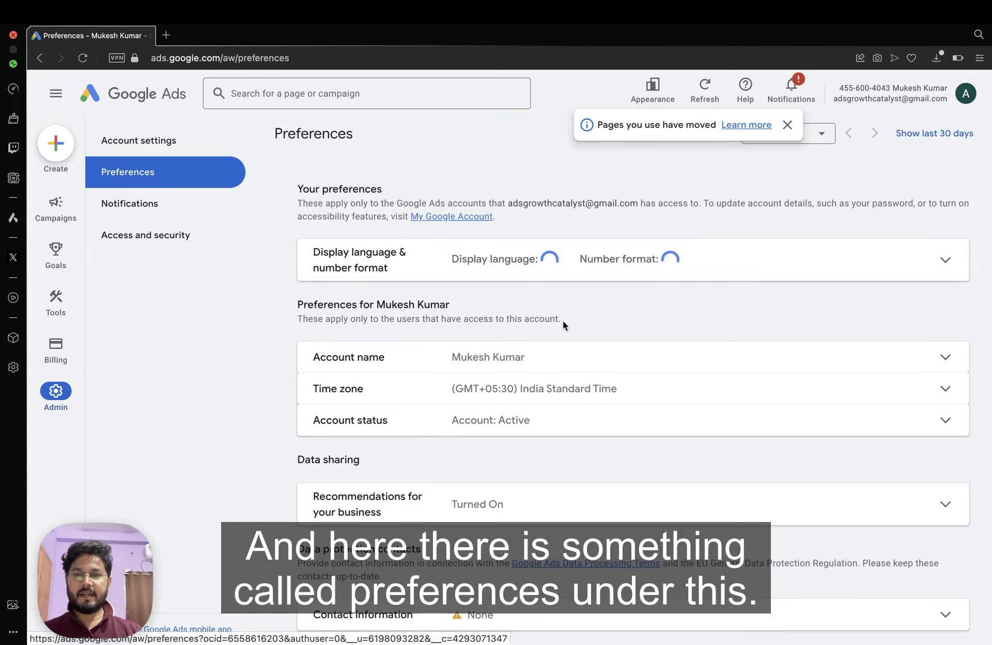
Open the account name for editing, discard the edit, and expand account status.
scroll(685, 320, down, 2)
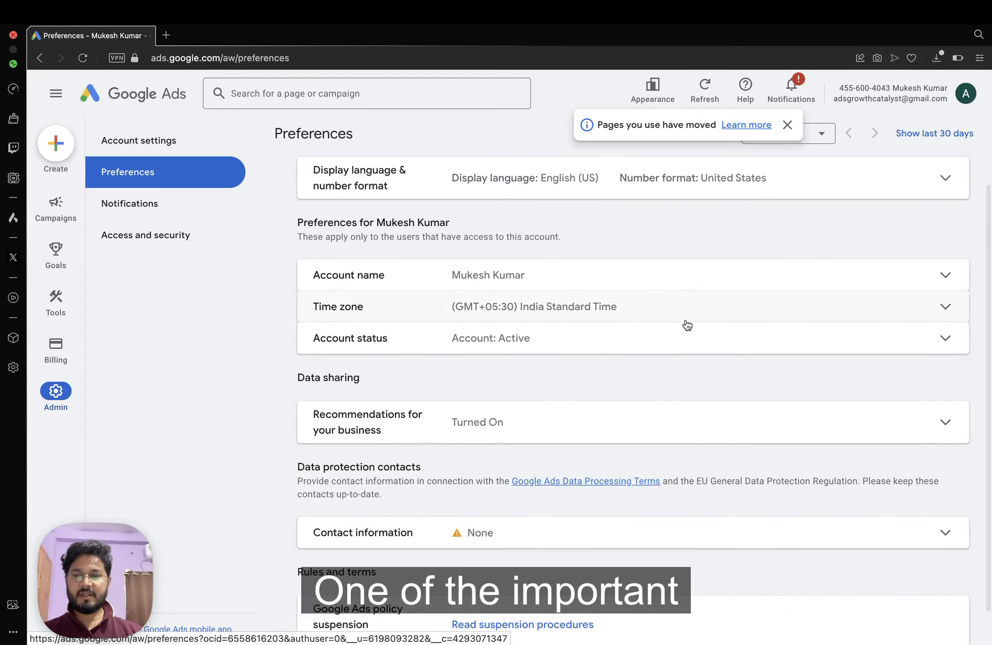
scroll(688, 324, down, 1)
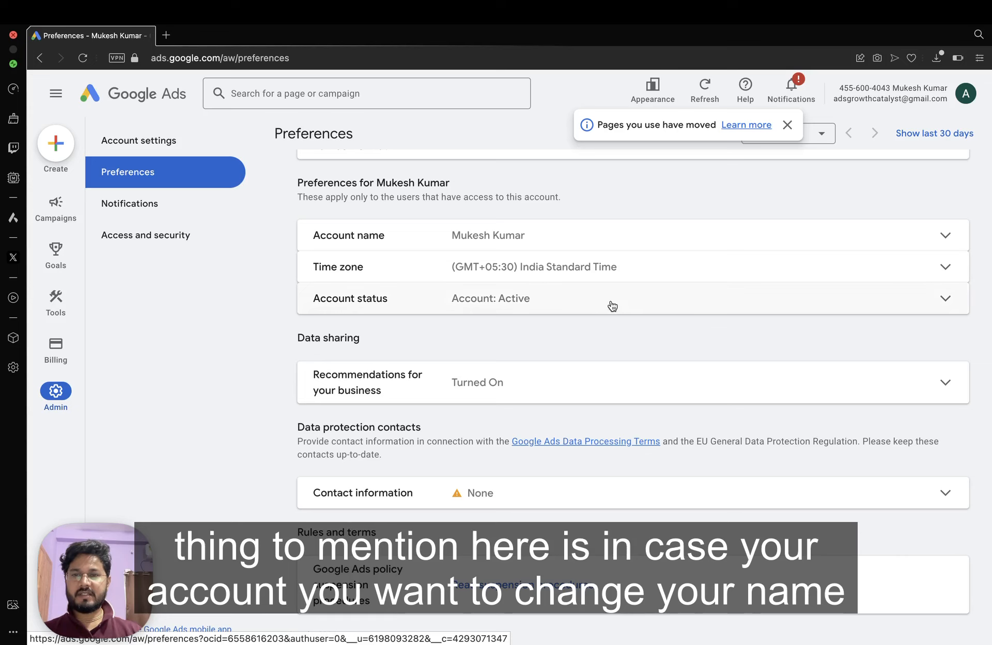
scroll(547, 255, up, 2)
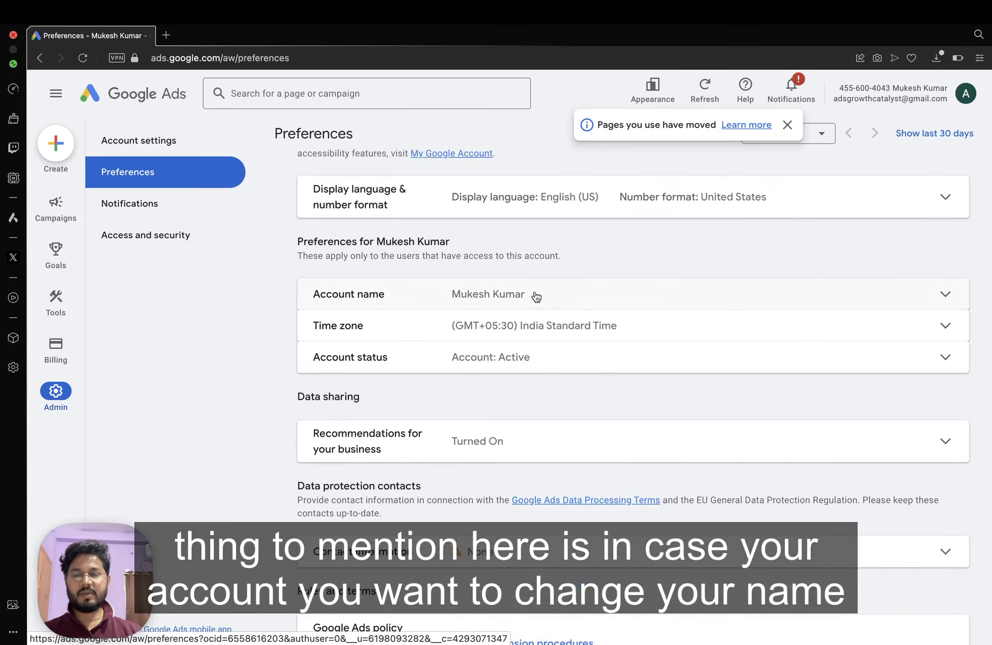
click(535, 295)
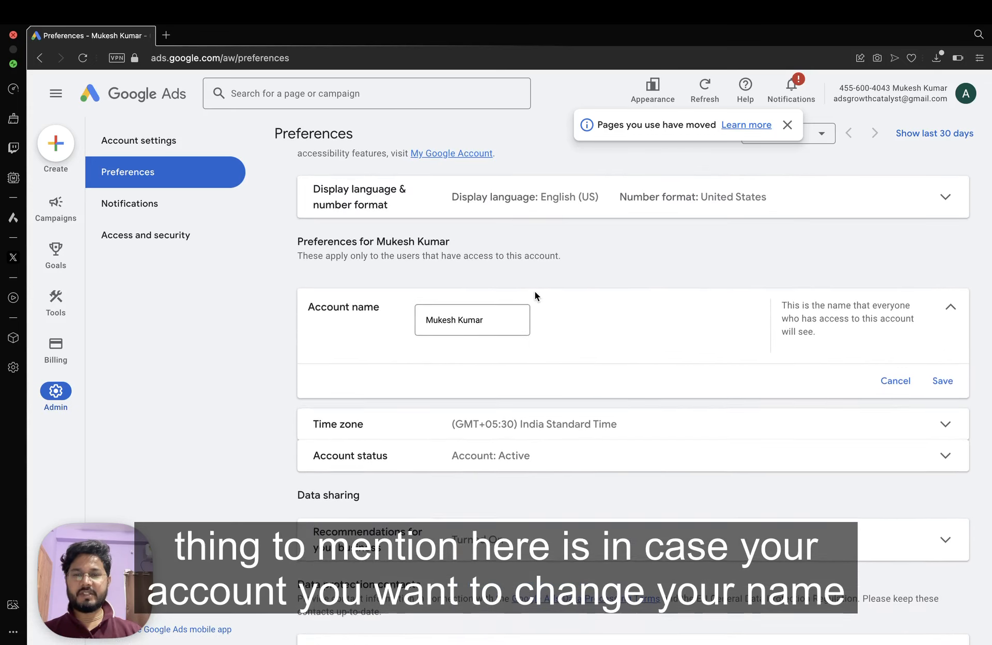
click(895, 383)
click(548, 353)
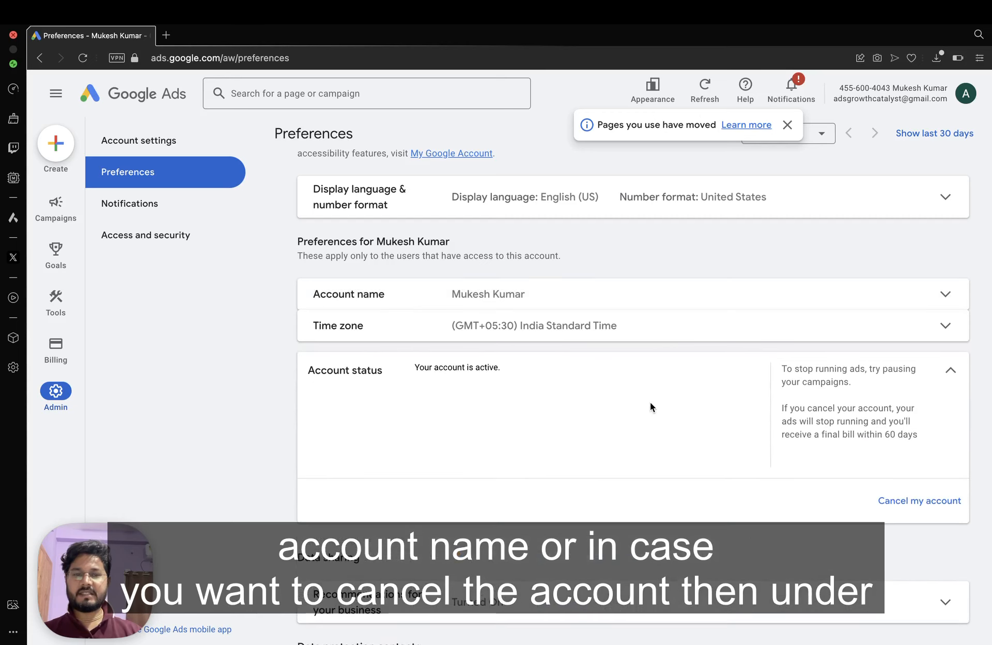
Expand data protection contact information and business recommendations data sharing, then cancel without saving.
scroll(650, 406, down, 2)
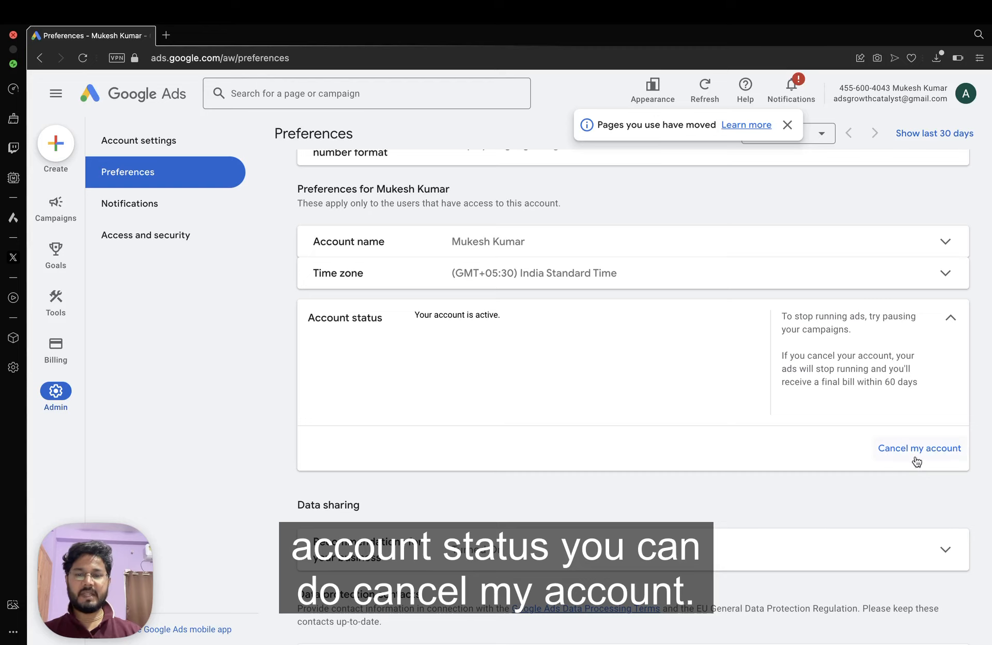
scroll(570, 362, down, 3)
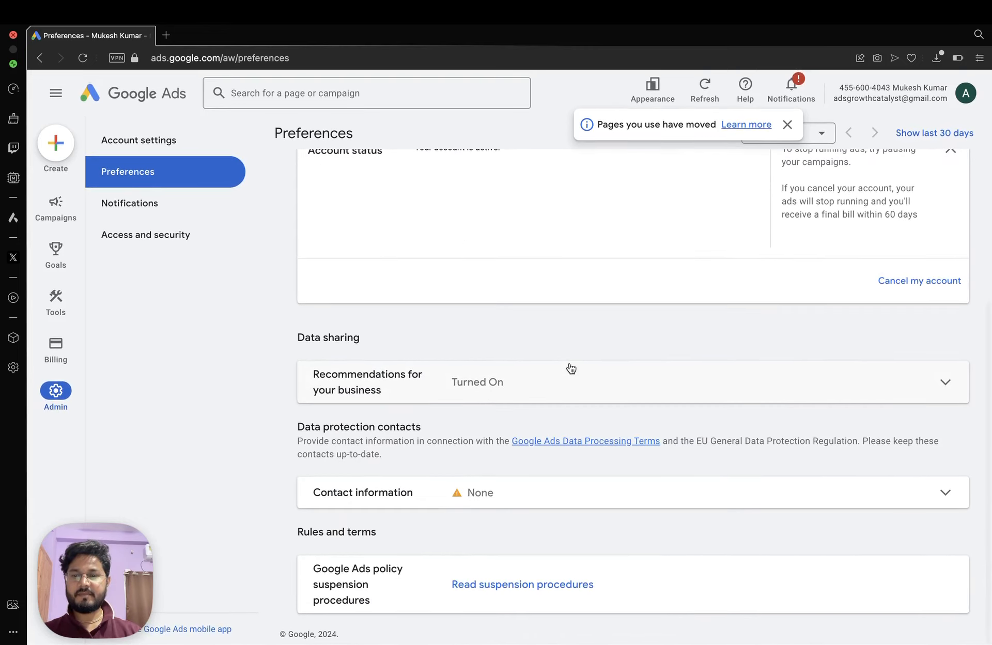
scroll(571, 365, up, 5)
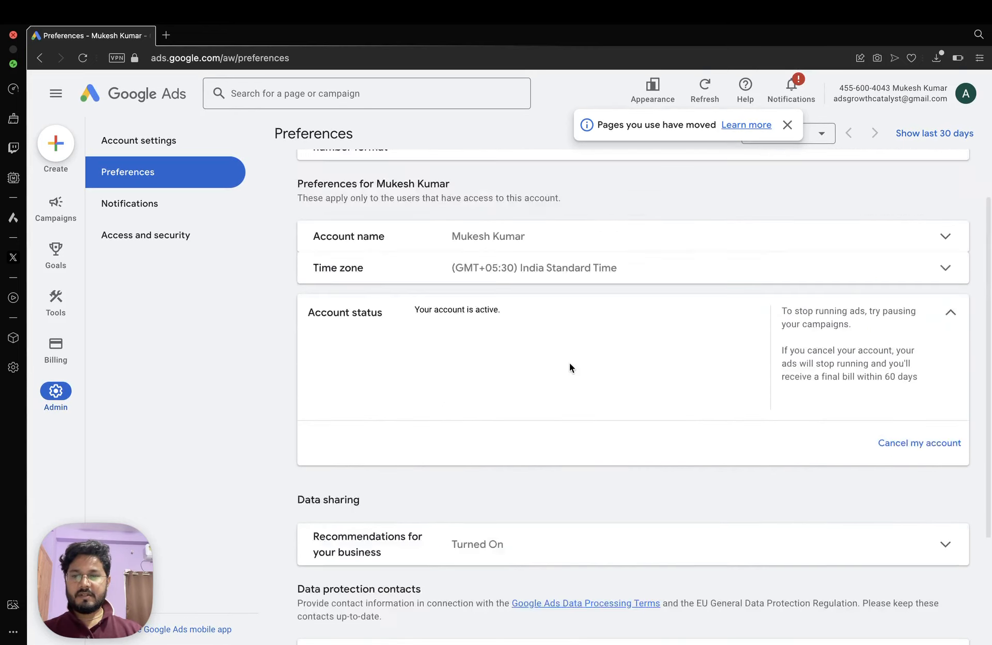
scroll(584, 413, down, 5)
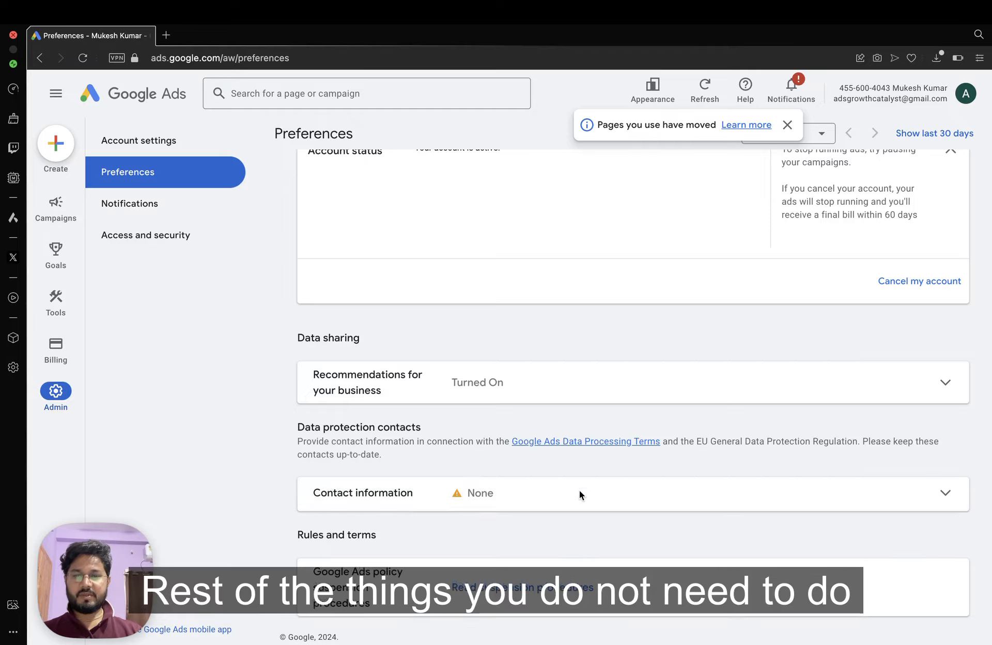
click(579, 491)
scroll(617, 364, down, 7)
scroll(616, 361, down, 7)
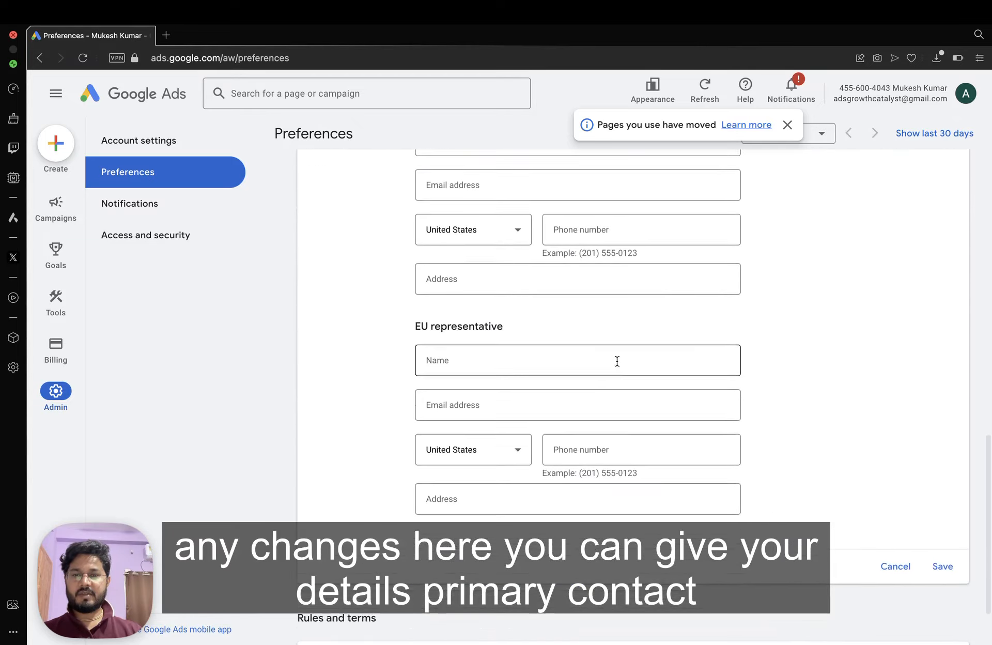
scroll(616, 361, up, 6)
scroll(618, 365, up, 5)
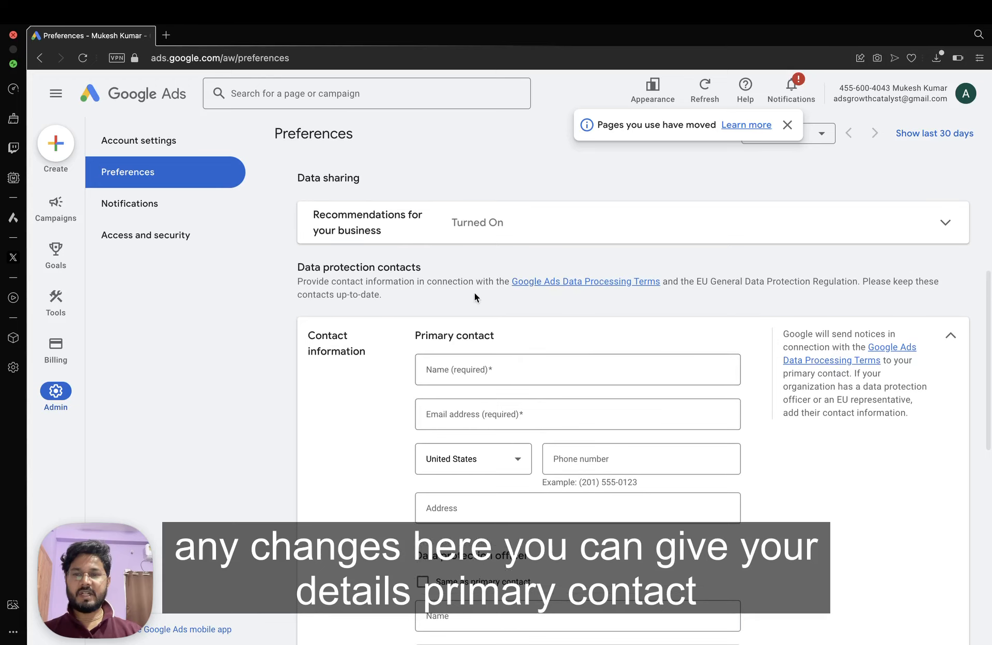
click(441, 242)
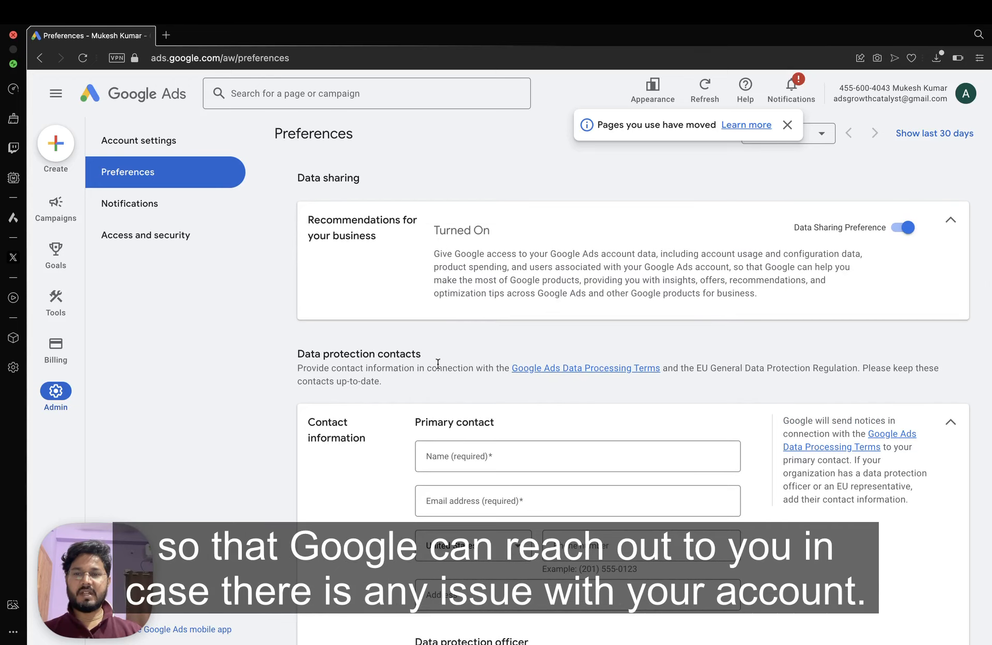
scroll(777, 464, down, 15)
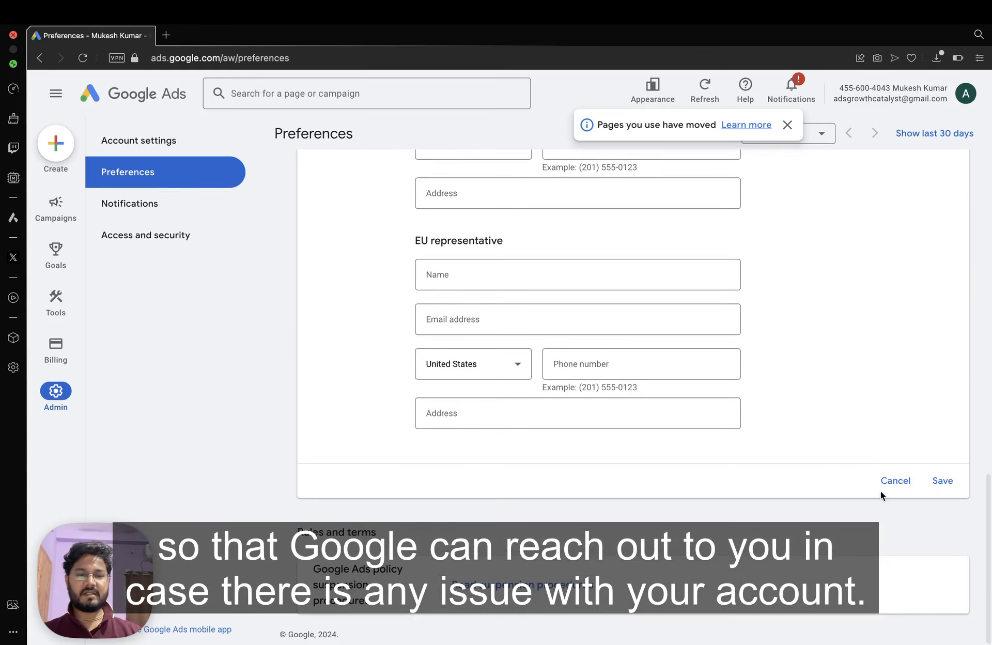
click(899, 476)
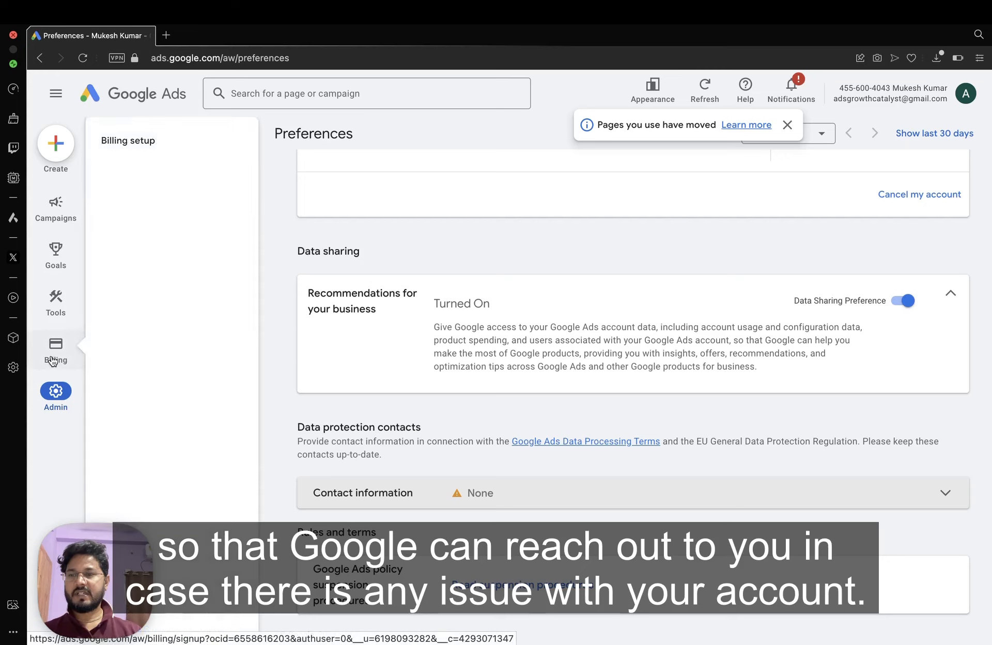
Open Billing setup for India in INR and tick 'I agree to the Google Ads Terms'.
click(52, 356)
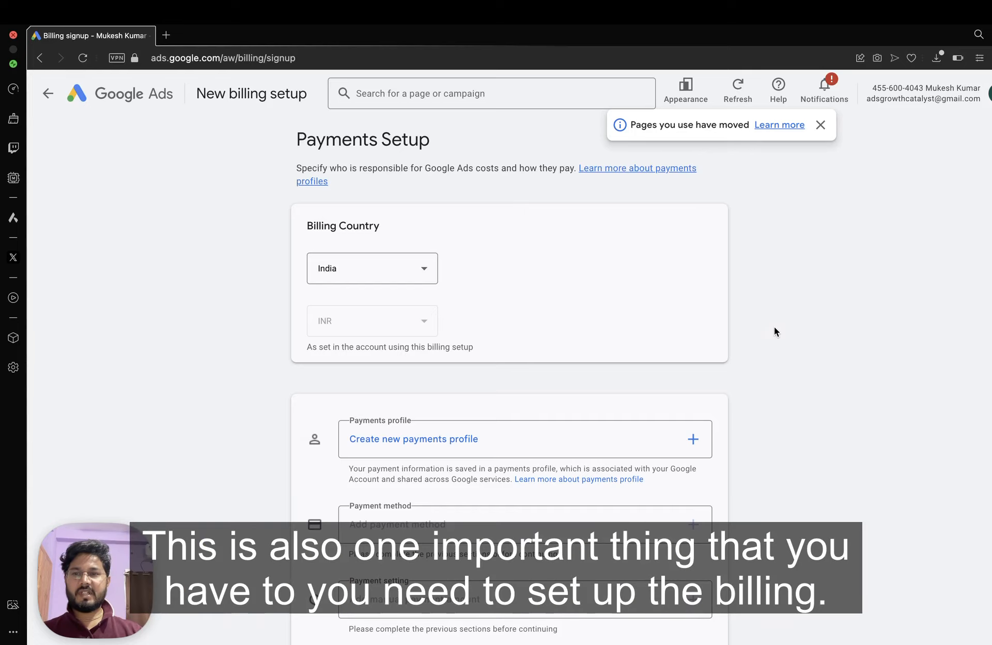
scroll(774, 326, down, 3)
scroll(774, 327, up, 3)
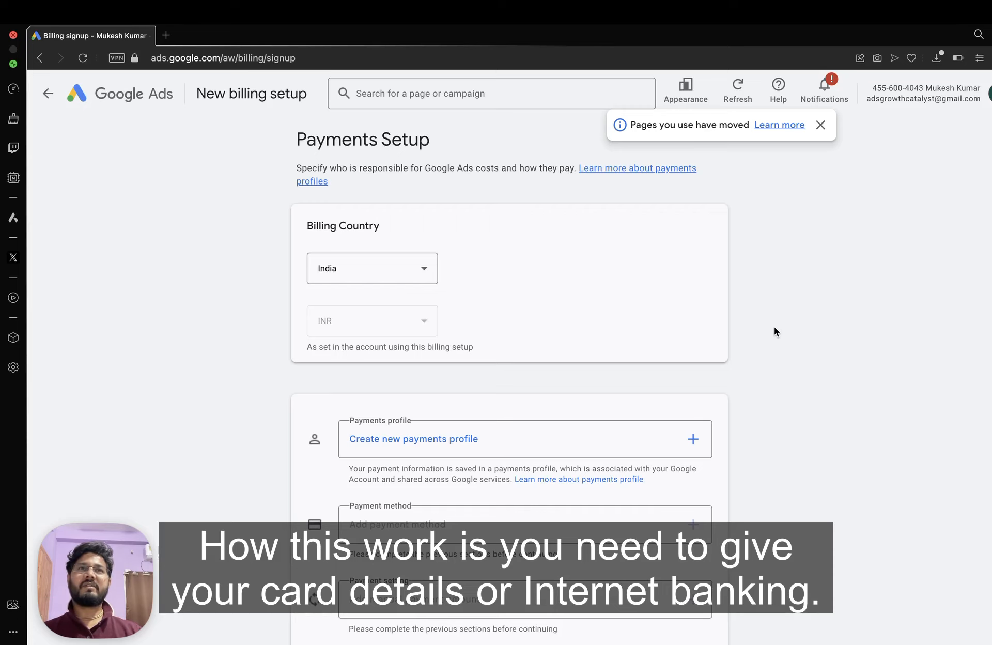
scroll(774, 331, down, 1)
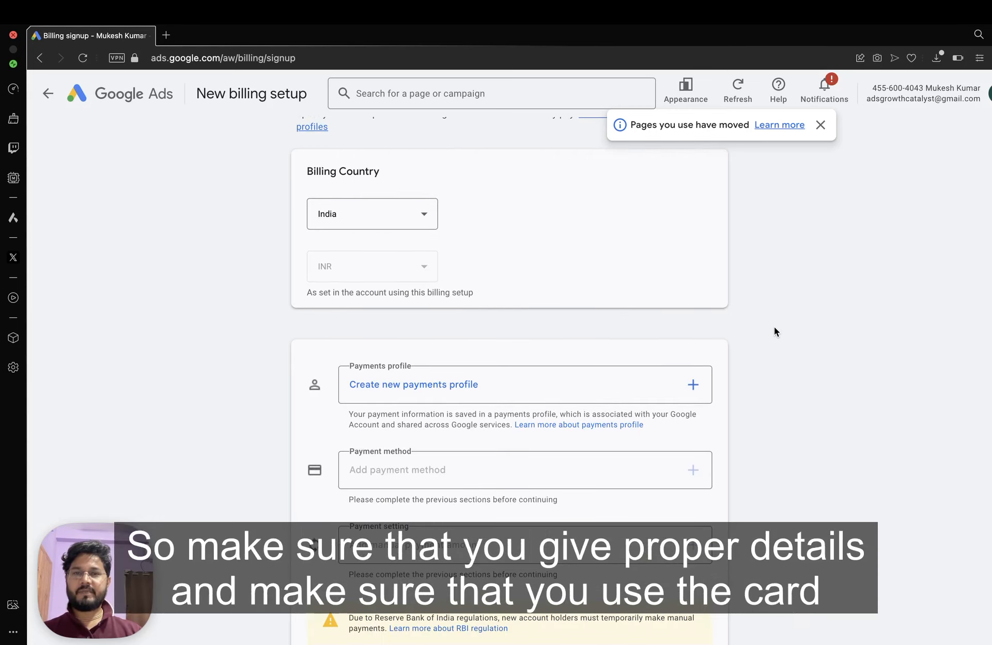
scroll(774, 327, up, 1)
scroll(775, 327, down, 2)
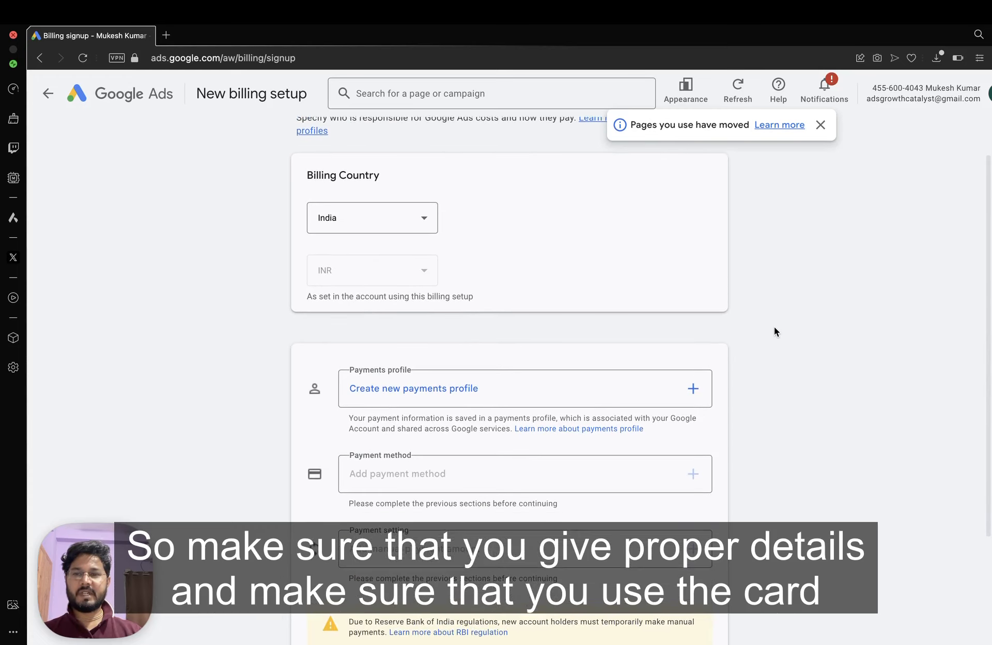
scroll(774, 331, down, 2)
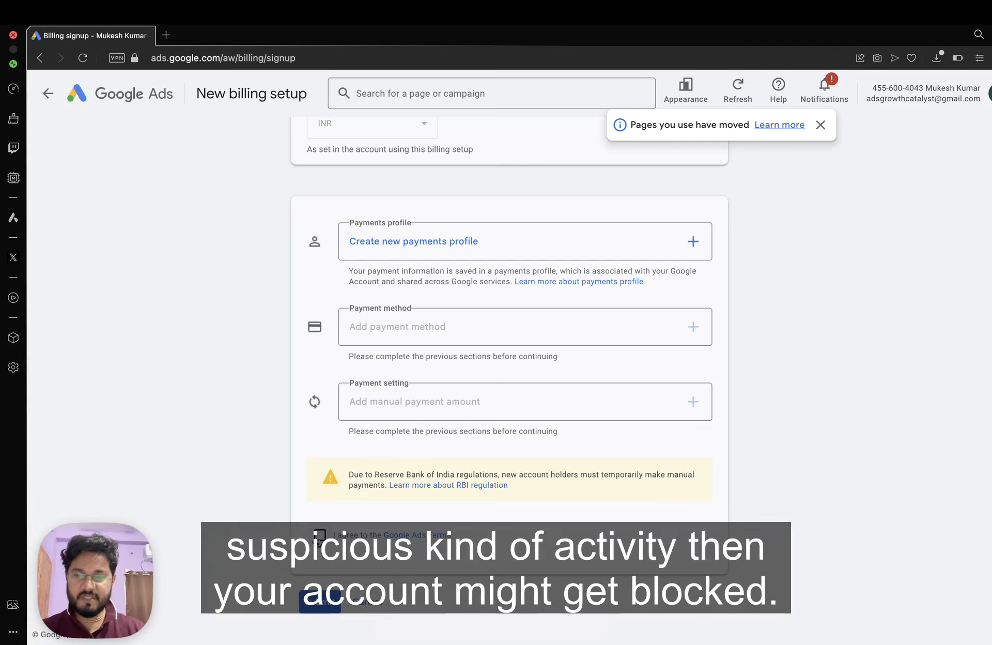
click(320, 536)
scroll(465, 465, up, 2)
scroll(491, 455, up, 3)
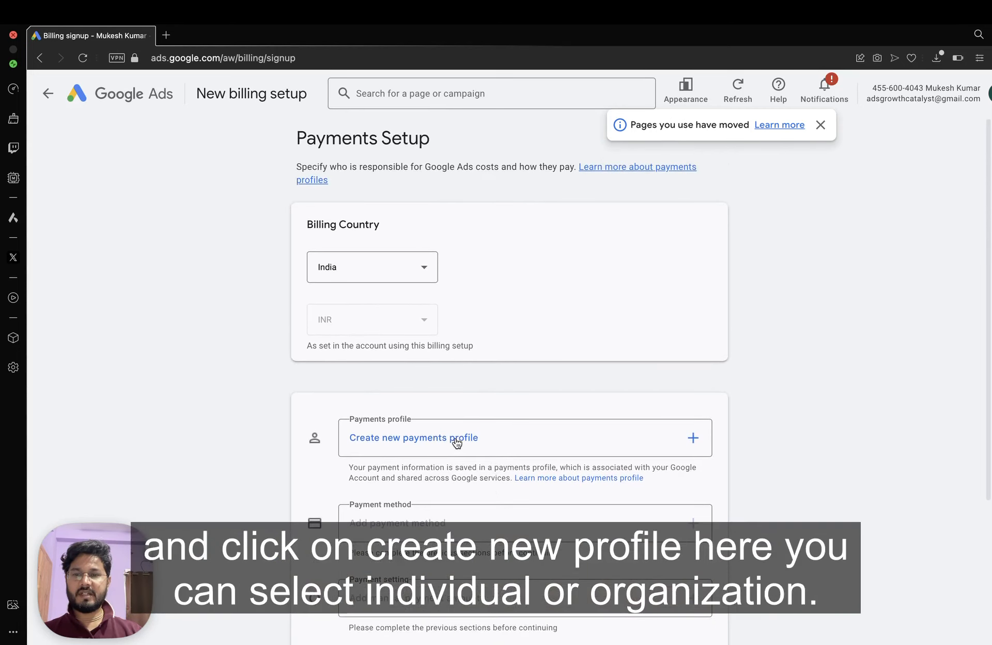
Start a new payments profile and set its profile type to Individual.
click(454, 438)
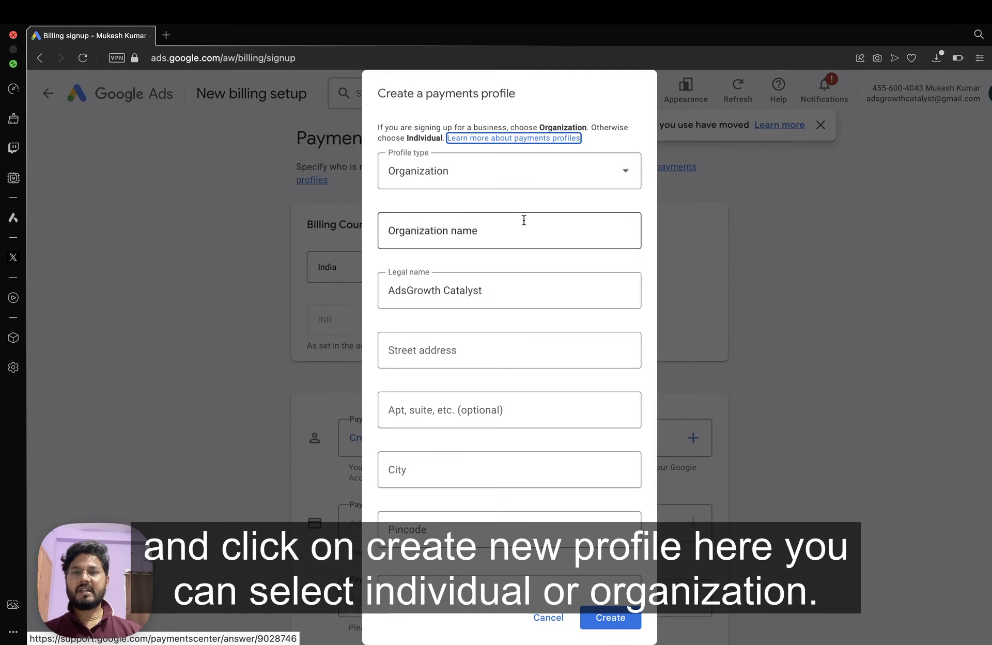
click(447, 179)
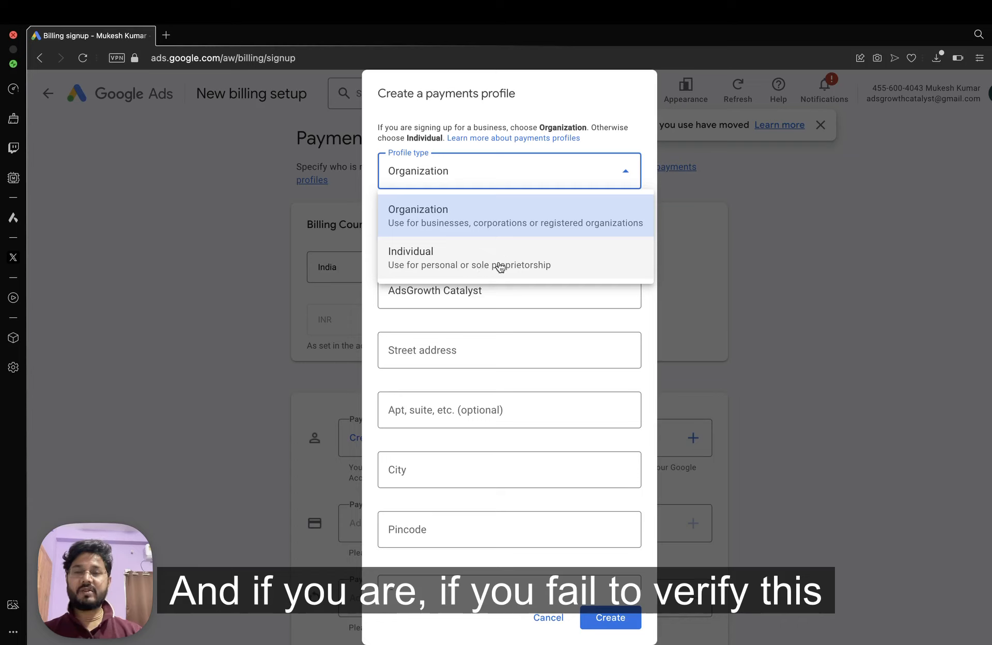
click(513, 300)
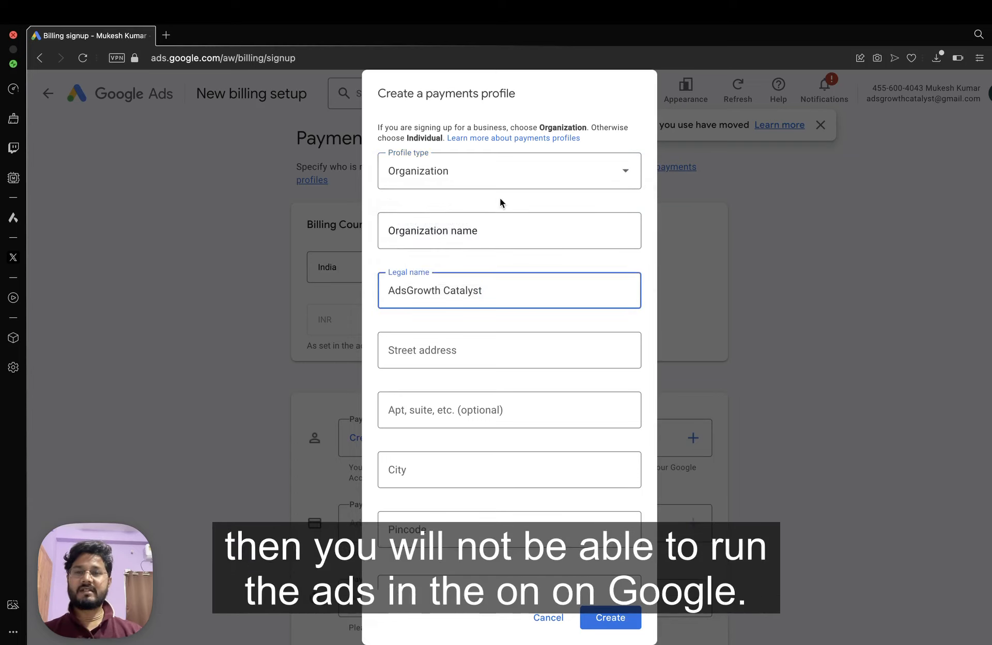
click(466, 235)
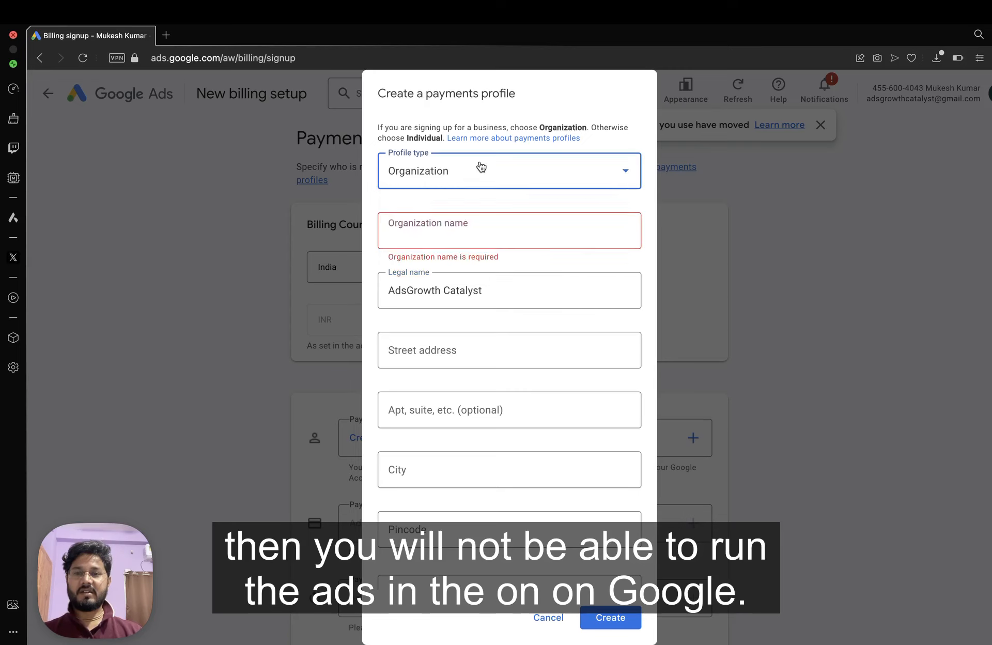
click(479, 165)
click(440, 269)
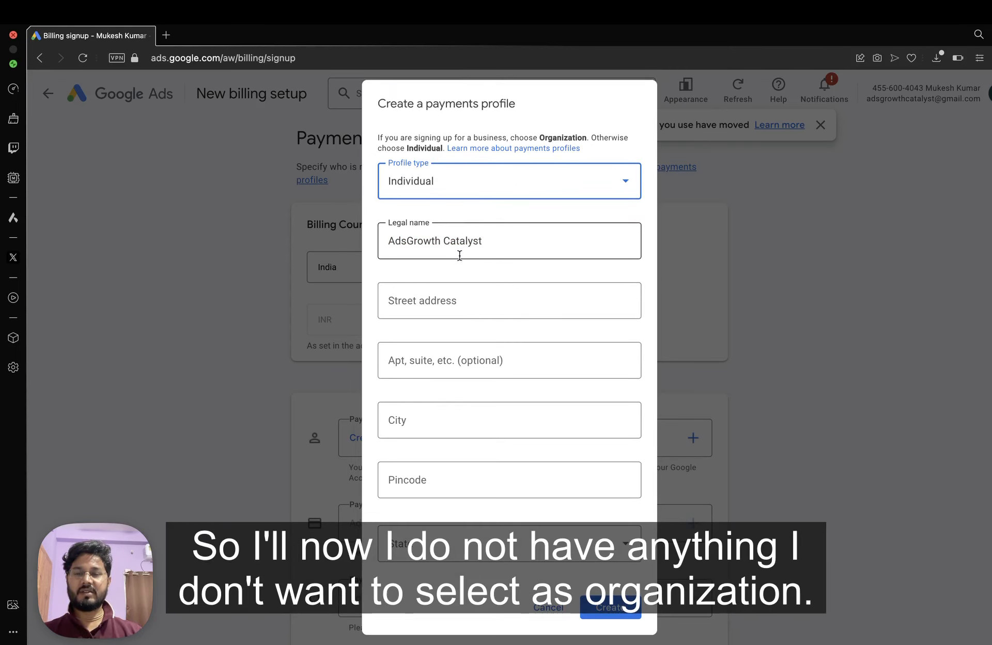
click(459, 186)
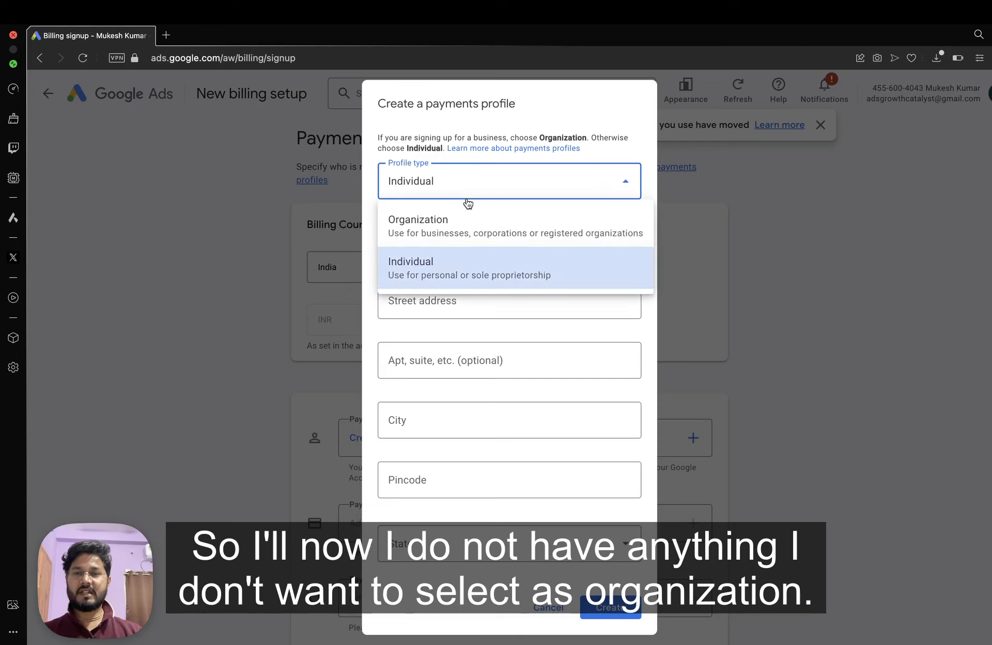
click(461, 287)
Replace the legal name, autofill the saved address, choose the state, and create the profile.
triple_click(431, 247)
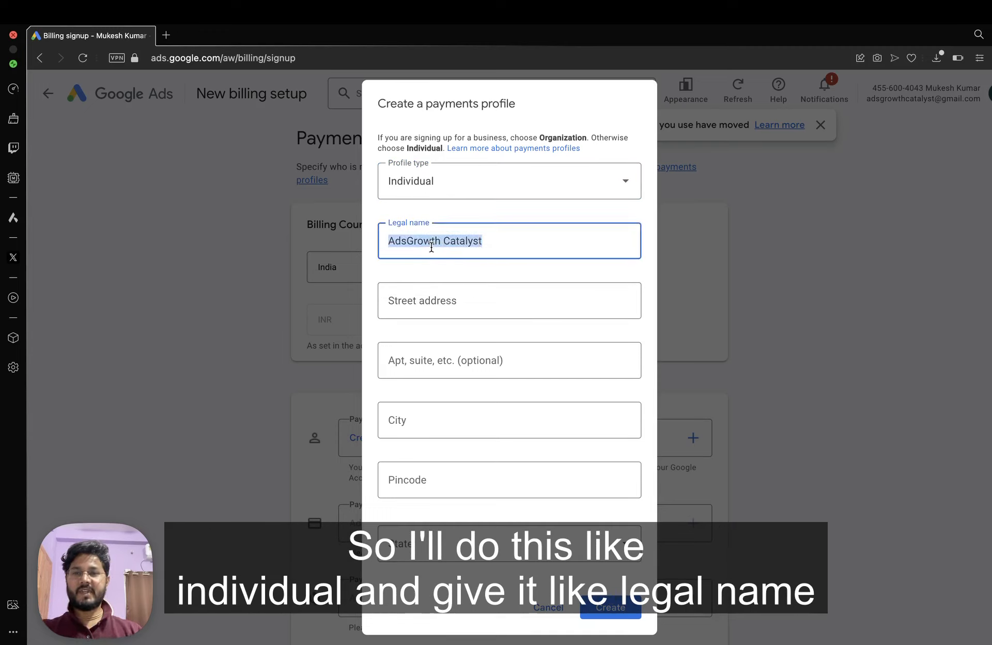
text(<uk)
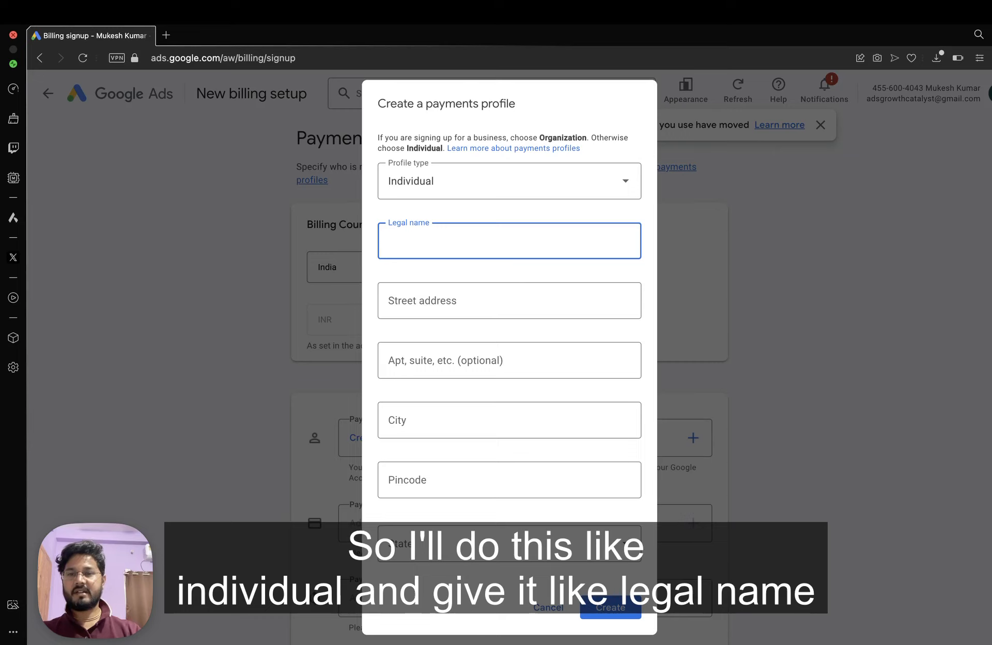
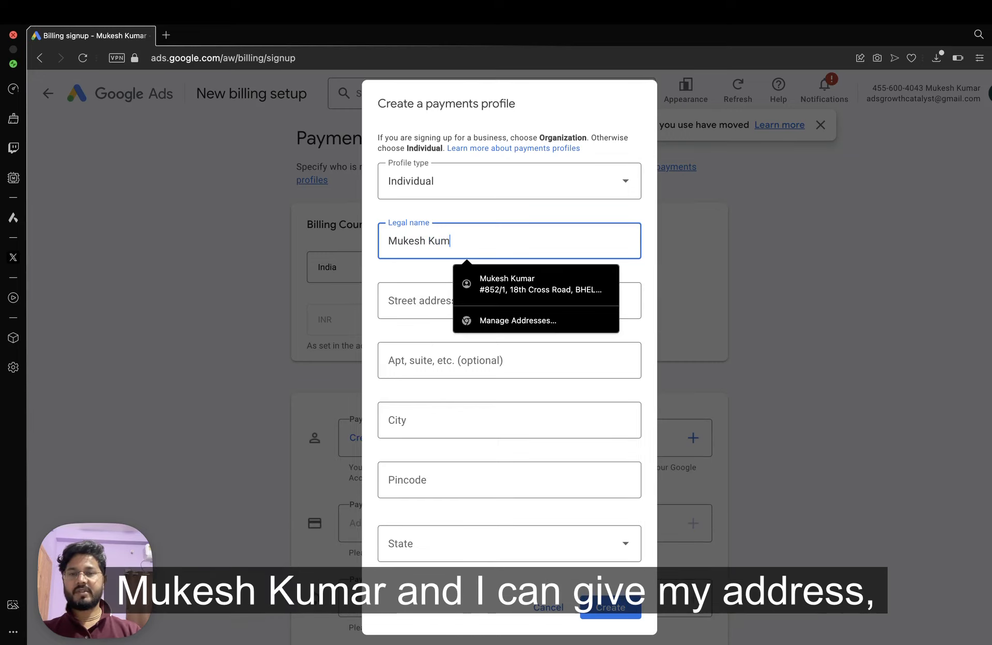
click(498, 300)
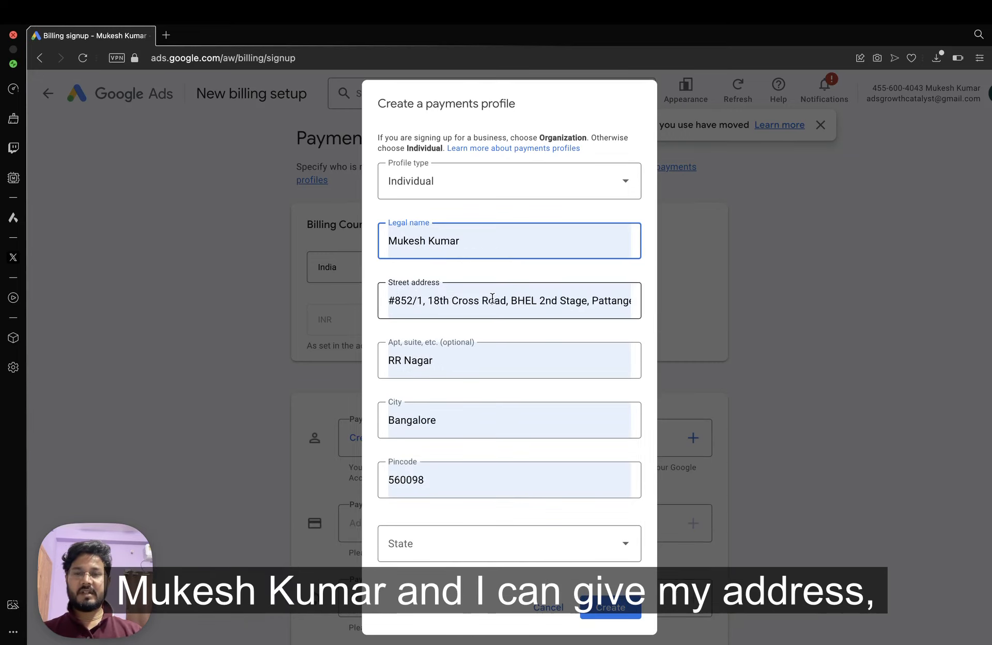
click(482, 361)
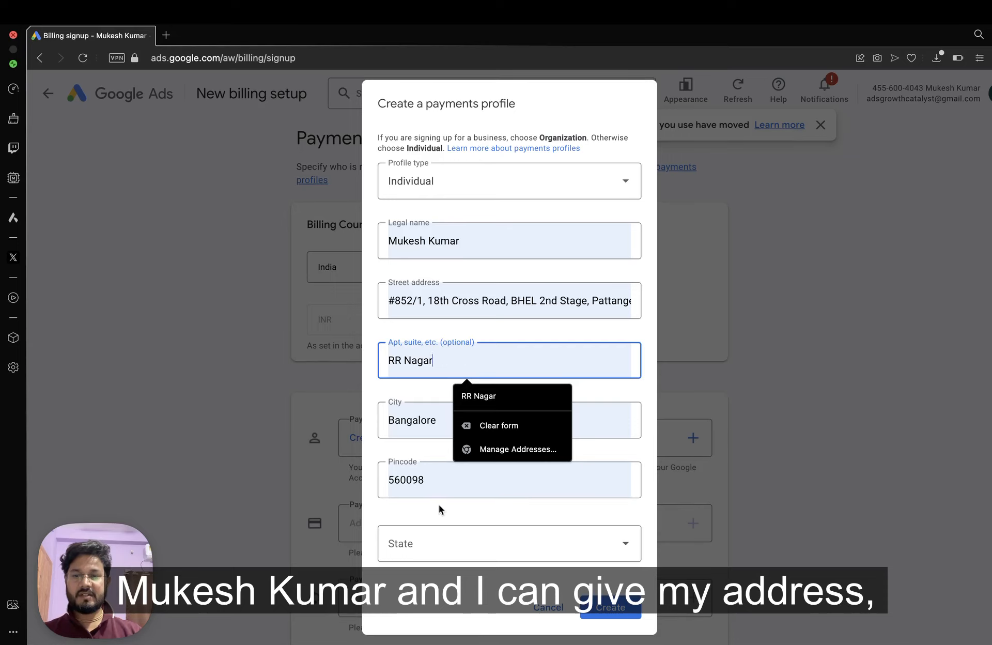
click(474, 545)
scroll(481, 321, down, 5)
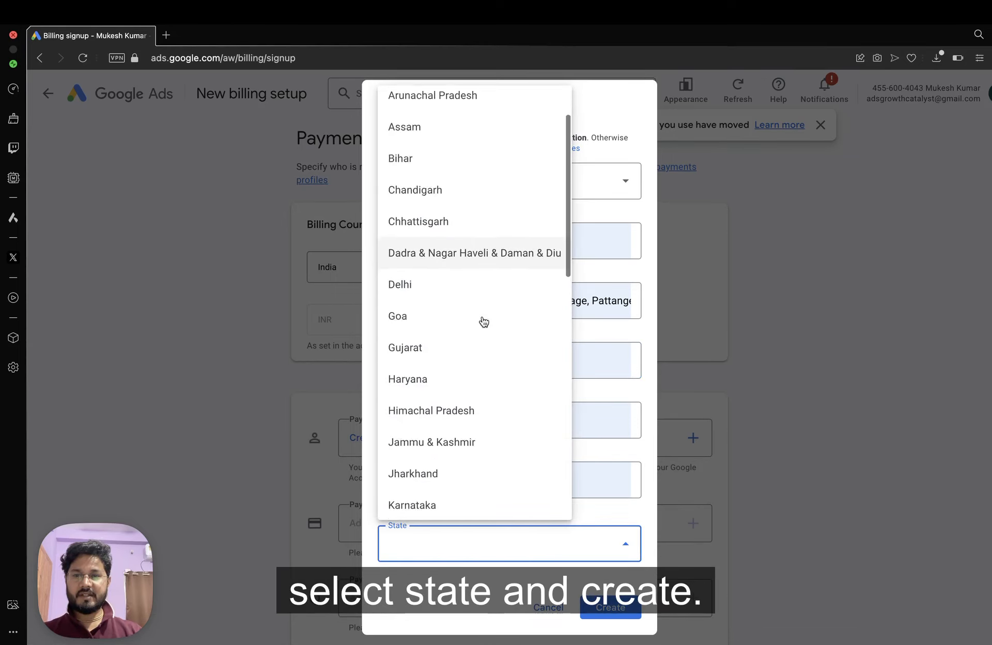
click(430, 348)
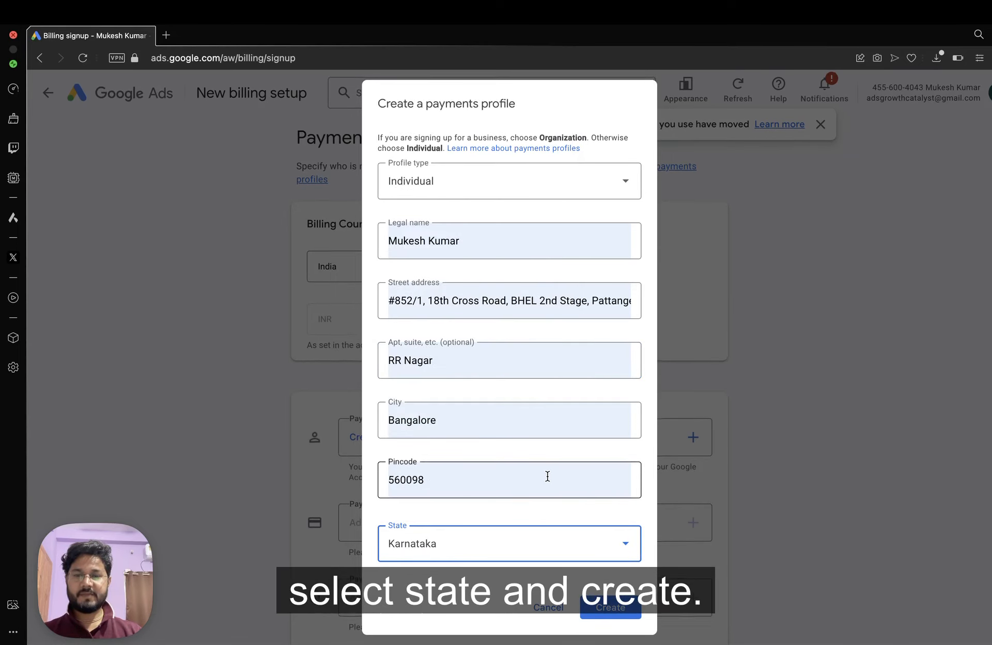
click(628, 610)
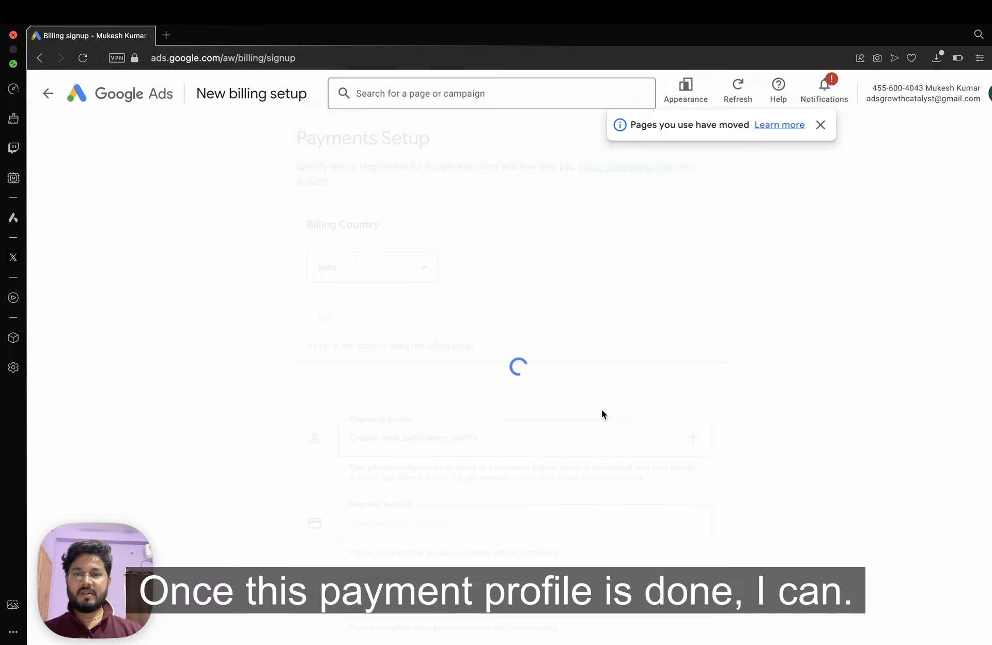
Look over the credit/debit card form, cancel it, and choose Pay with NetBanking instead.
scroll(602, 414, down, 5)
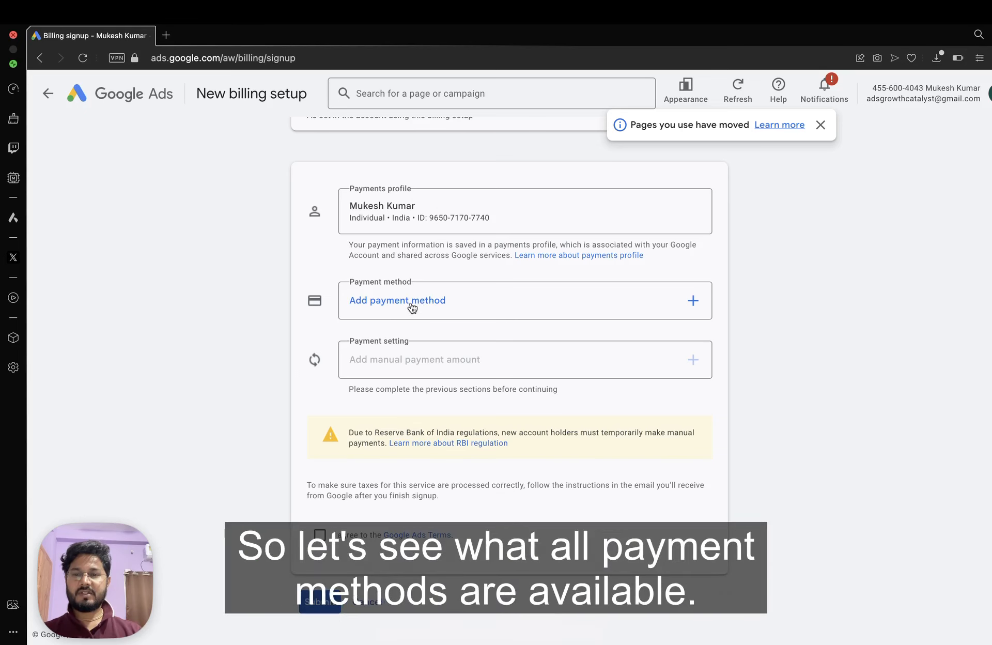
click(412, 304)
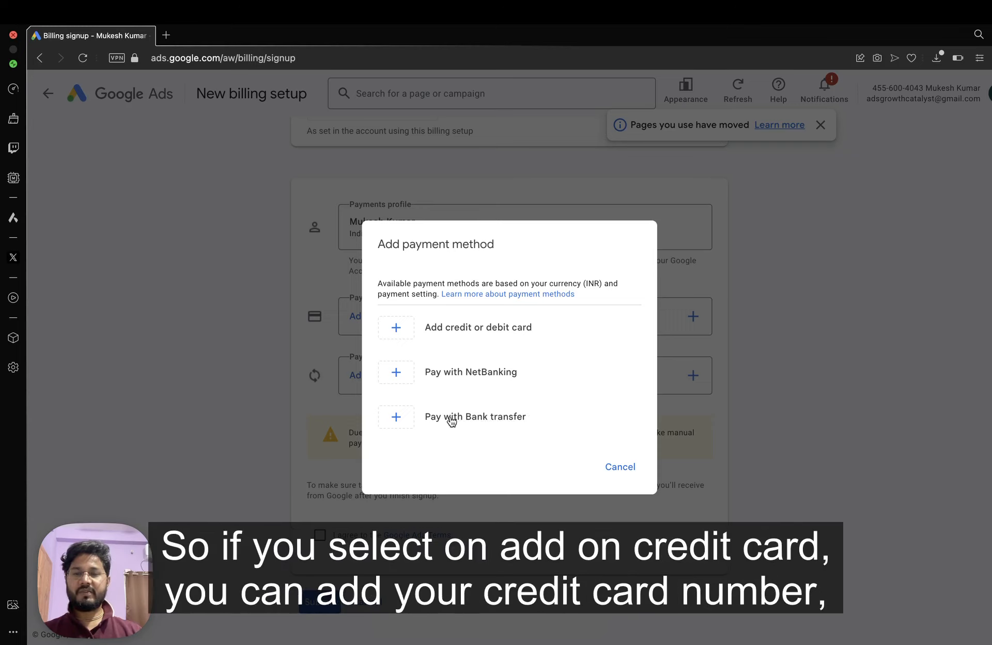
click(450, 327)
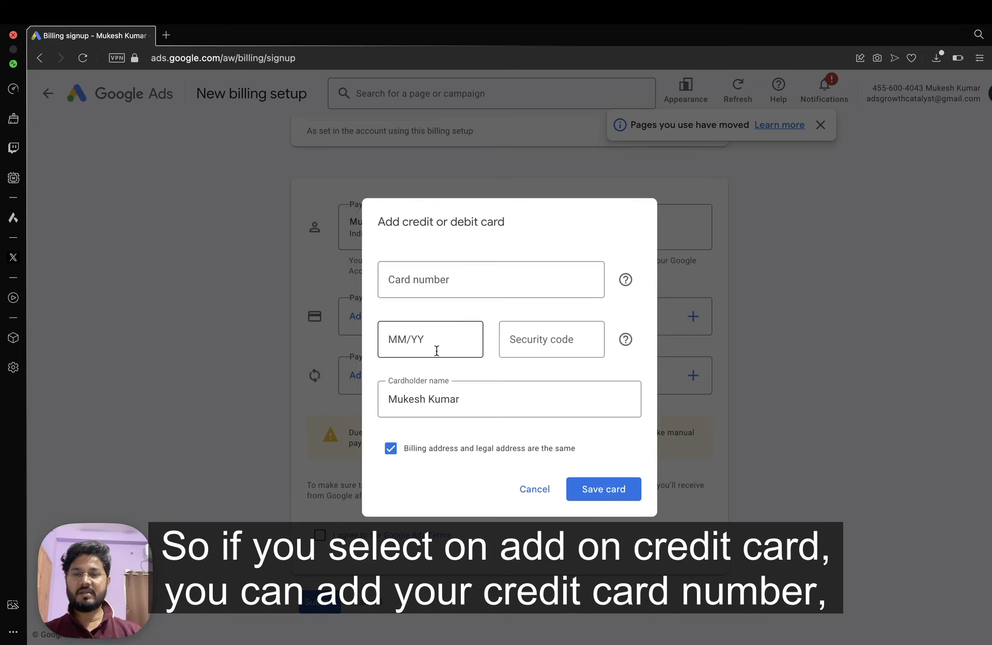
click(423, 279)
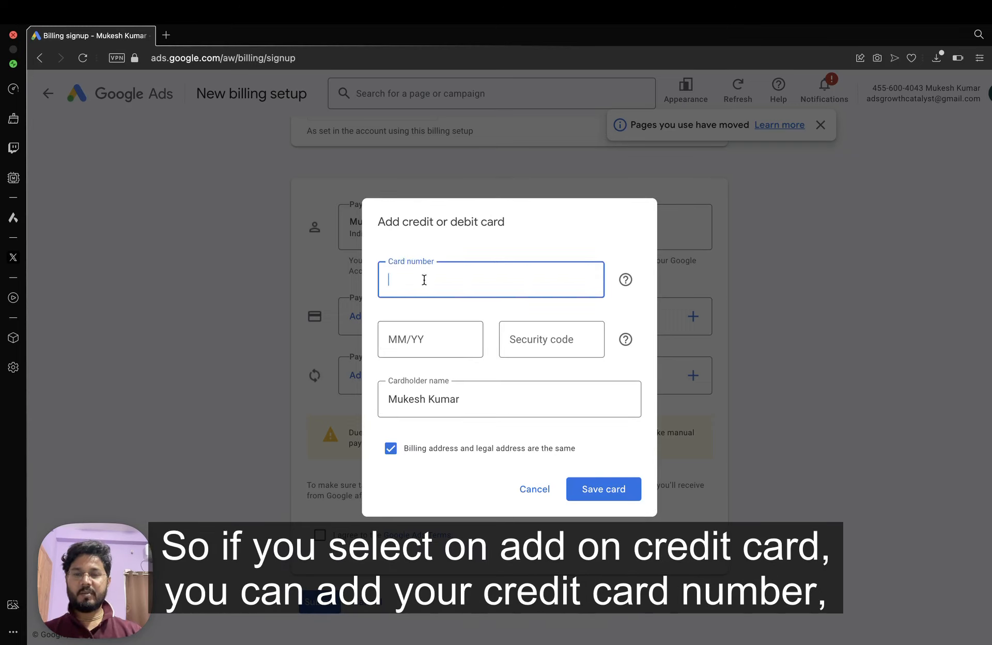
click(401, 339)
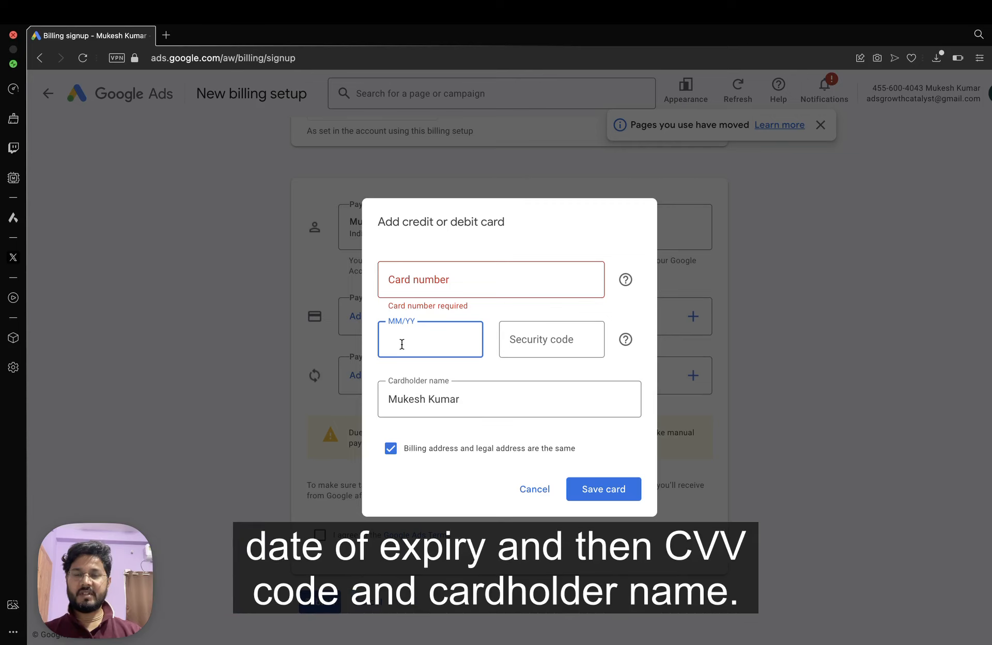
click(534, 346)
click(455, 404)
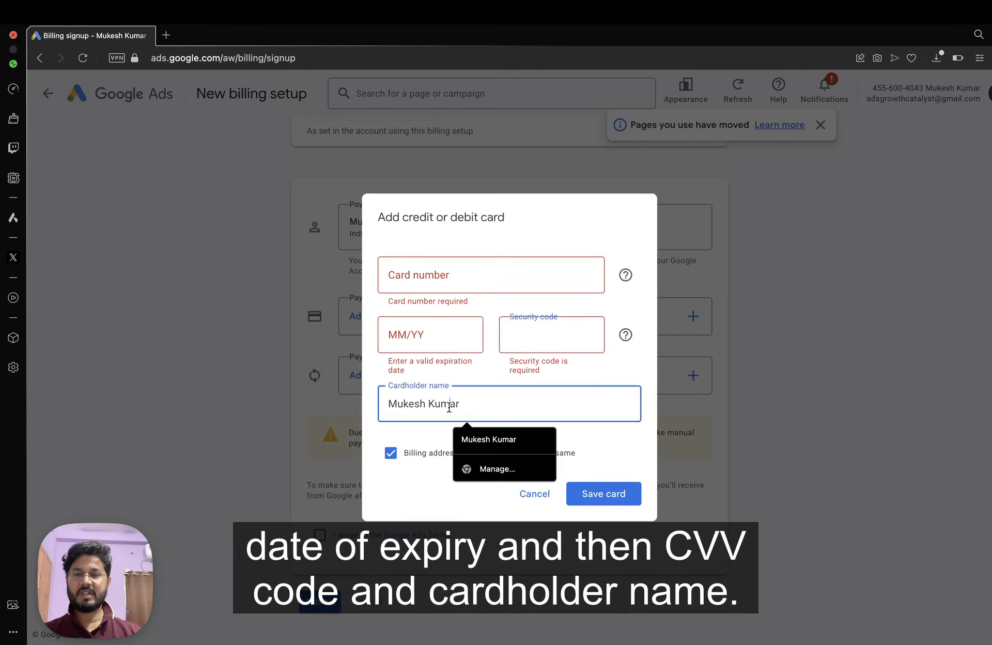
click(522, 494)
click(465, 374)
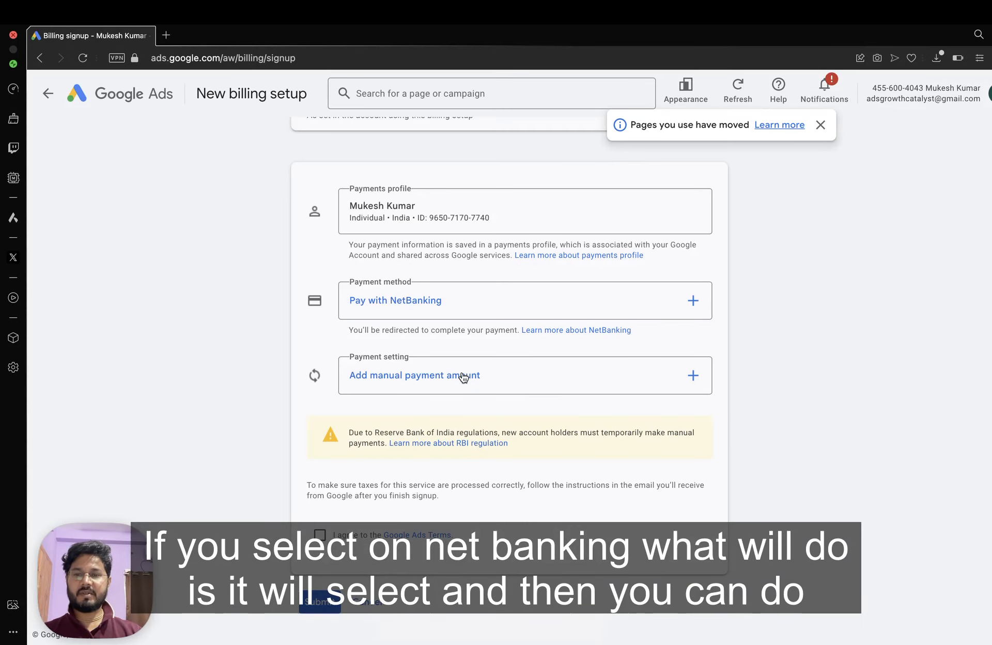
Set the manual payment amount to ₹500, replacing the 100 that fell below the minimum.
click(474, 377)
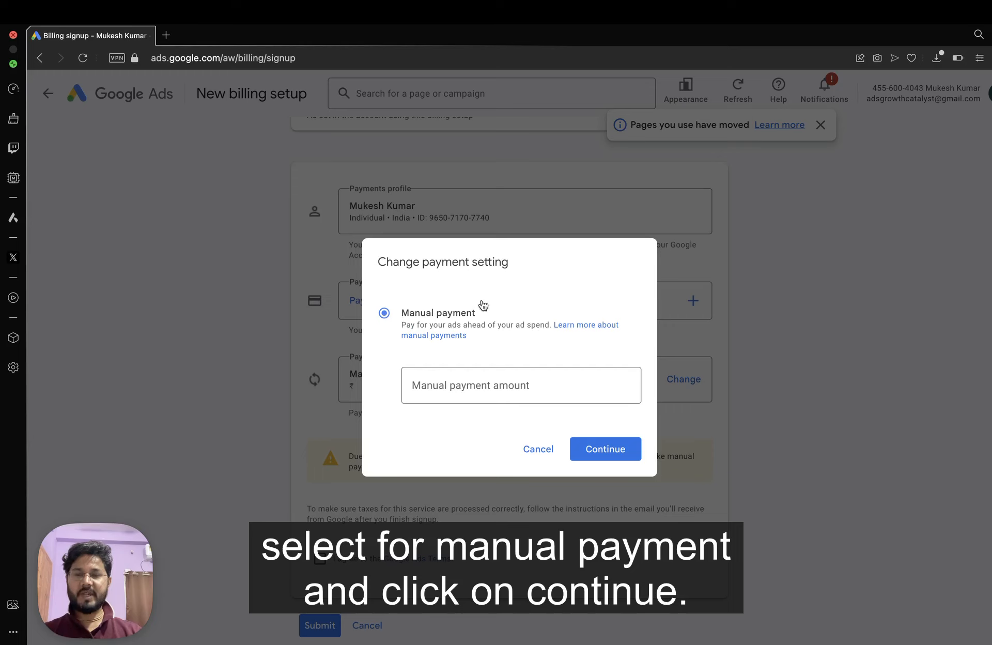
click(442, 386)
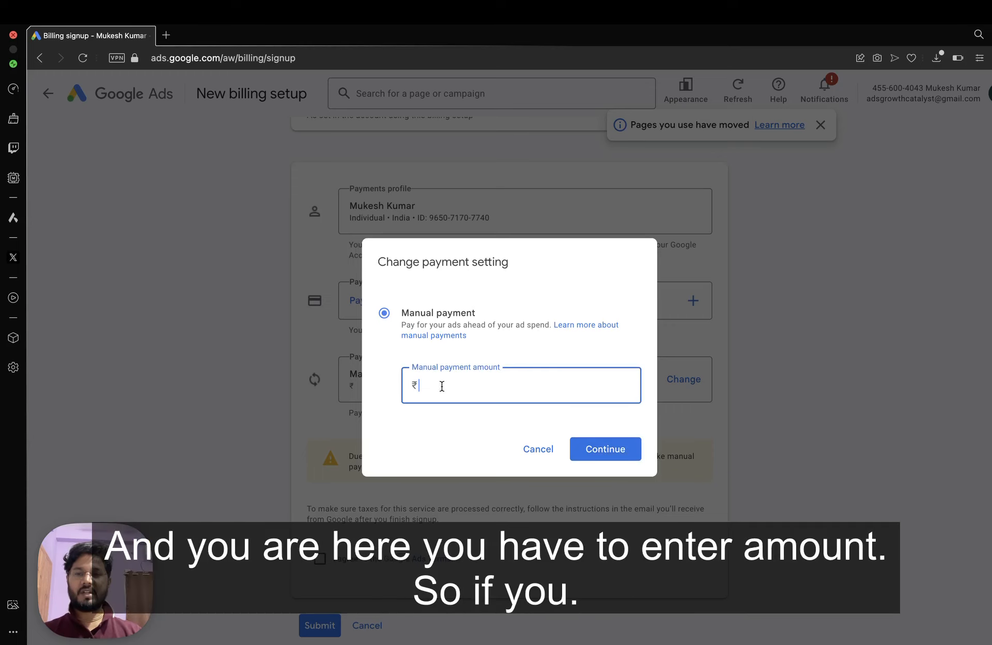
text(100)
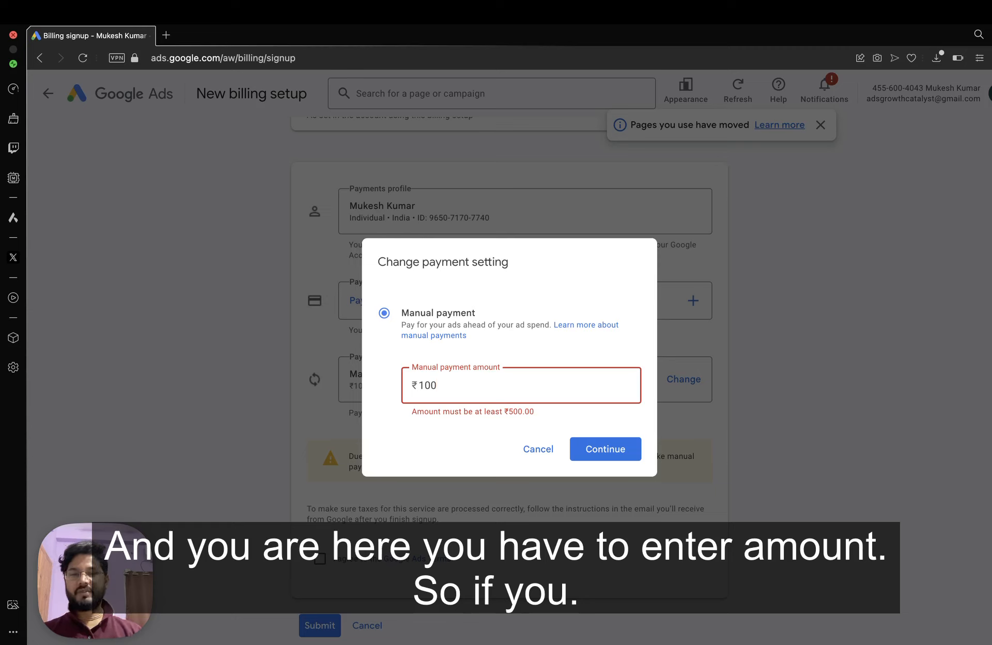
drag(463, 390, 423, 385)
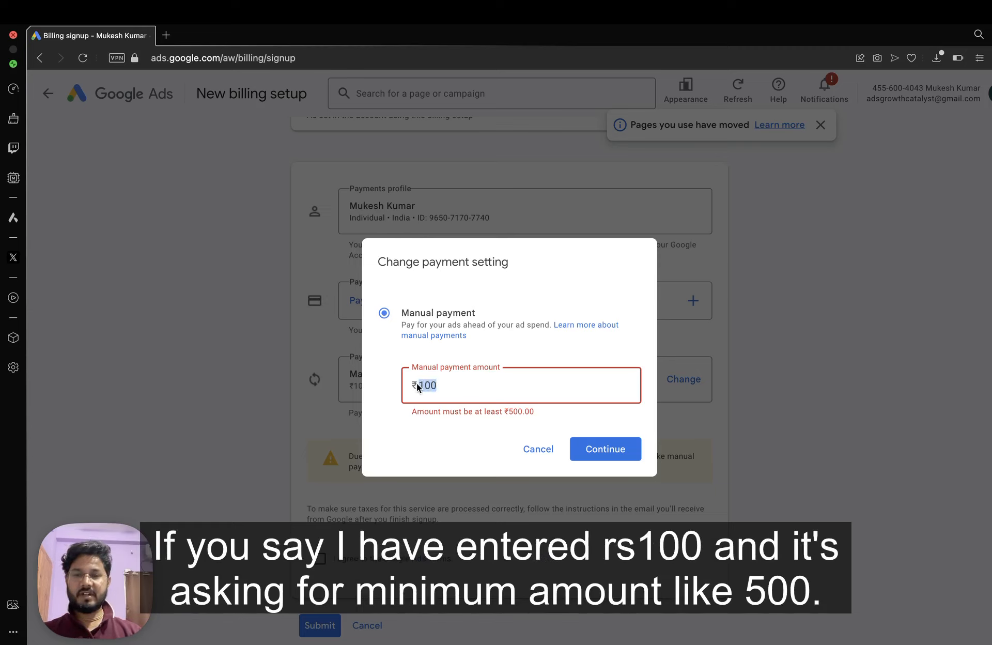
drag(562, 416, 483, 411)
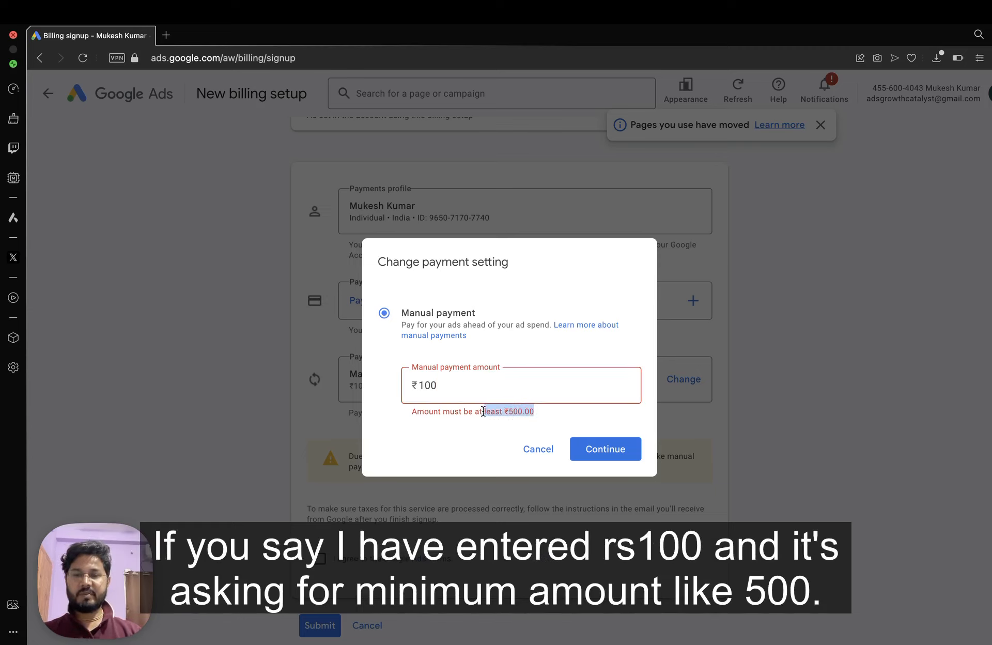
double_click(423, 388)
text(500)
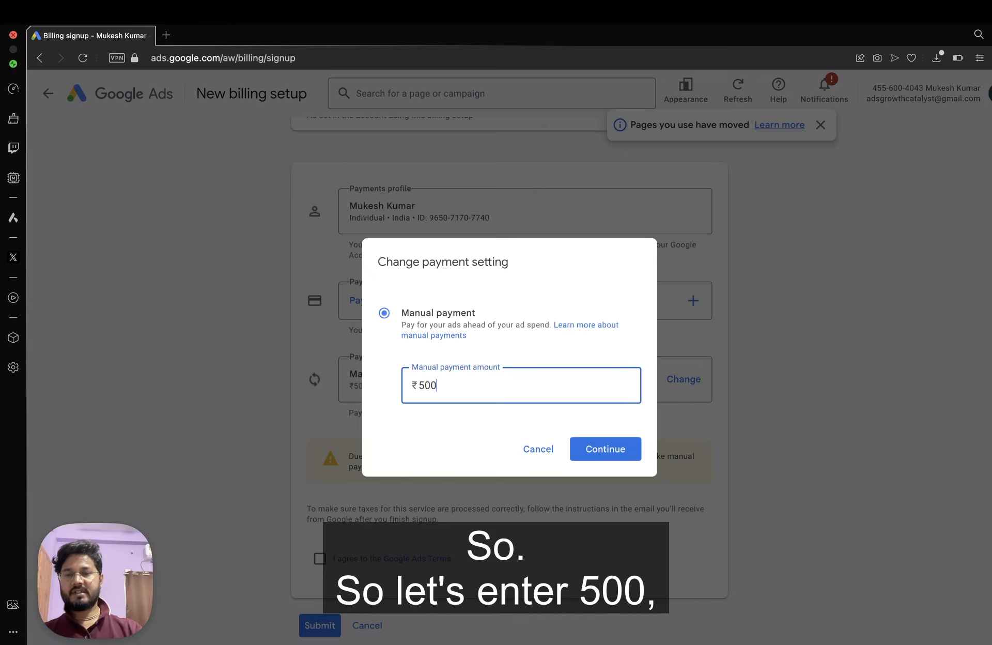
click(609, 448)
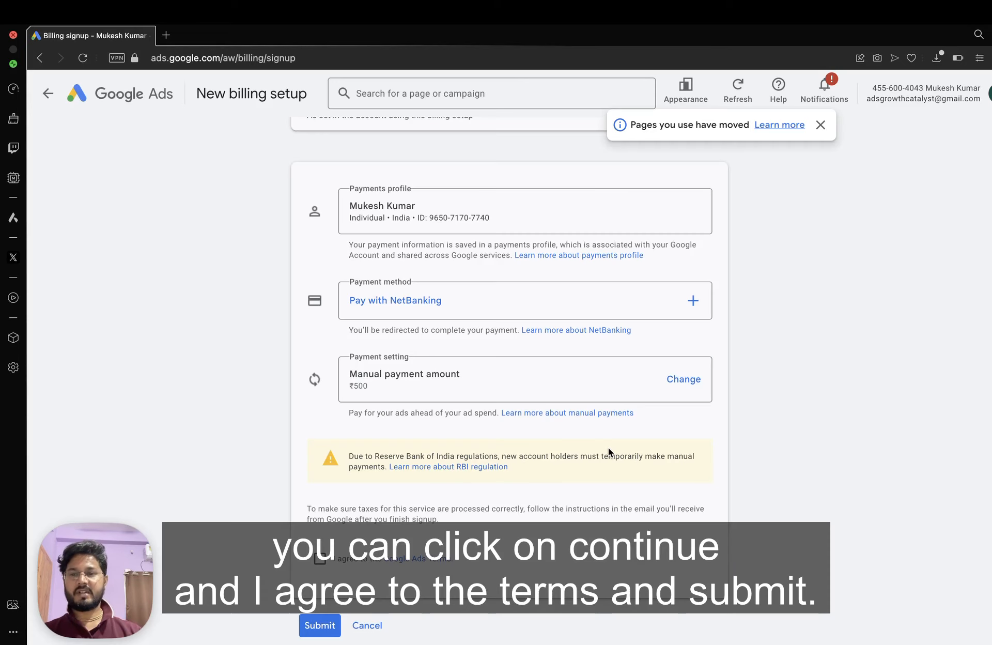
Agree to the Google Ads Terms and submit the billing setup.
scroll(492, 439, down, 1)
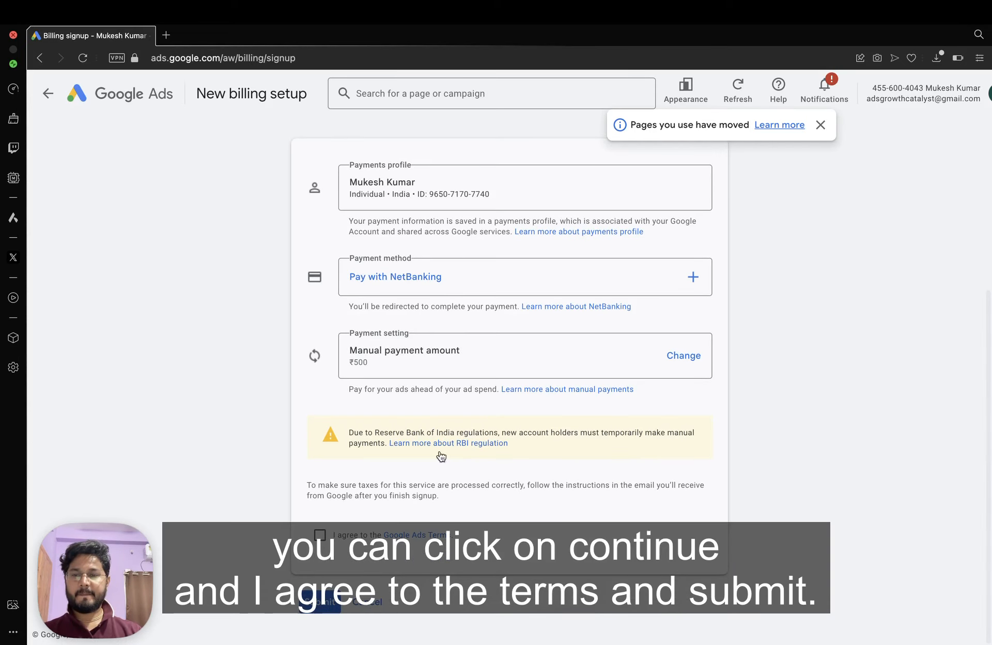
click(321, 535)
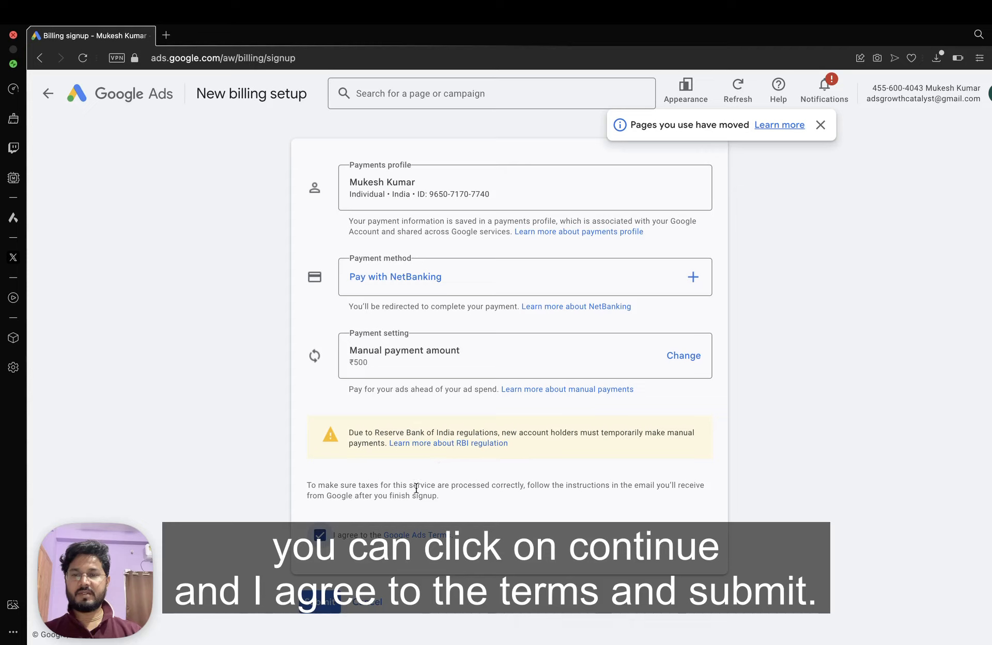
click(314, 606)
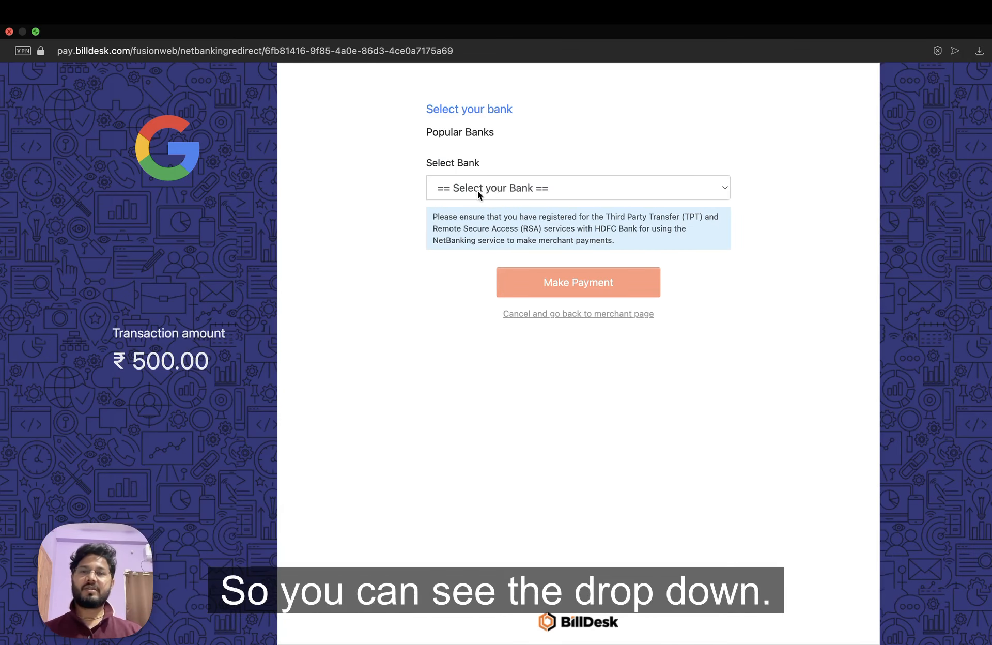
Browse BillDesk's NetBanking bank list without choosing one, then close the payment window.
click(477, 191)
scroll(538, 284, down, 5)
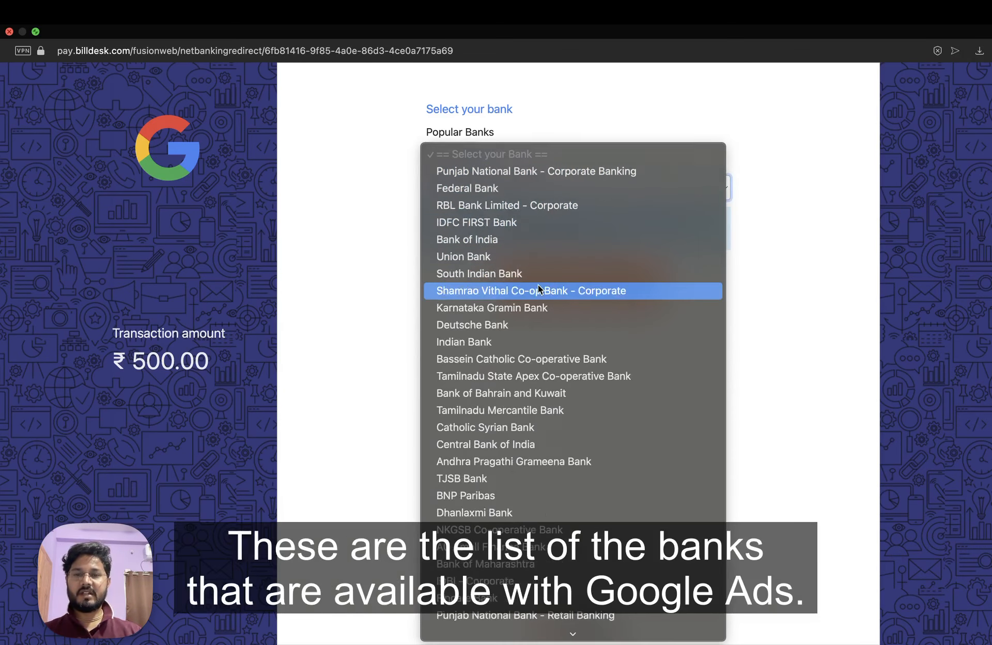
scroll(538, 286, down, 10)
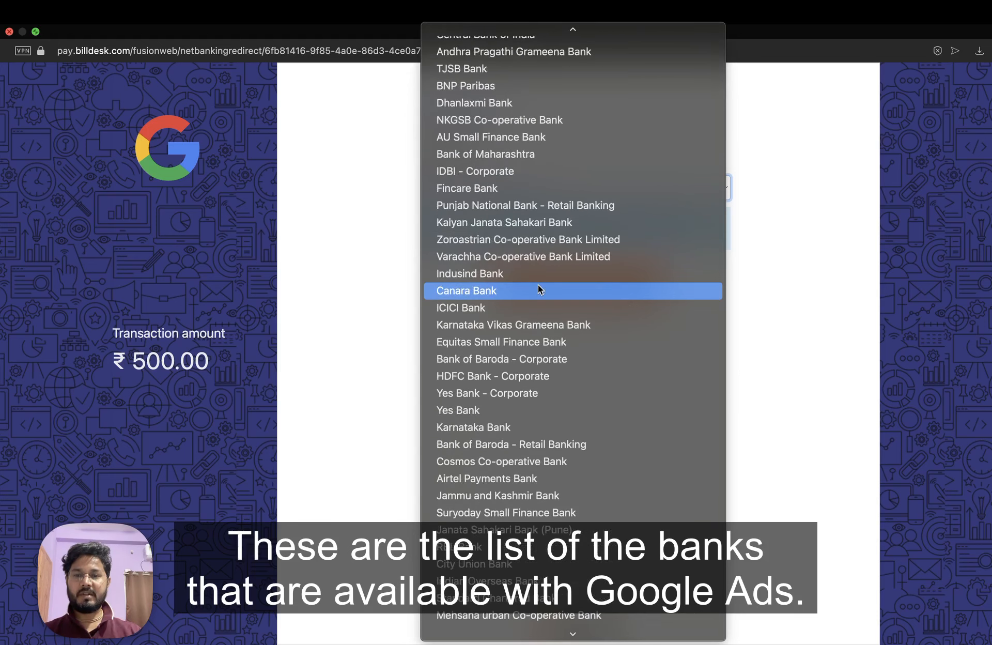
scroll(539, 288, down, 4)
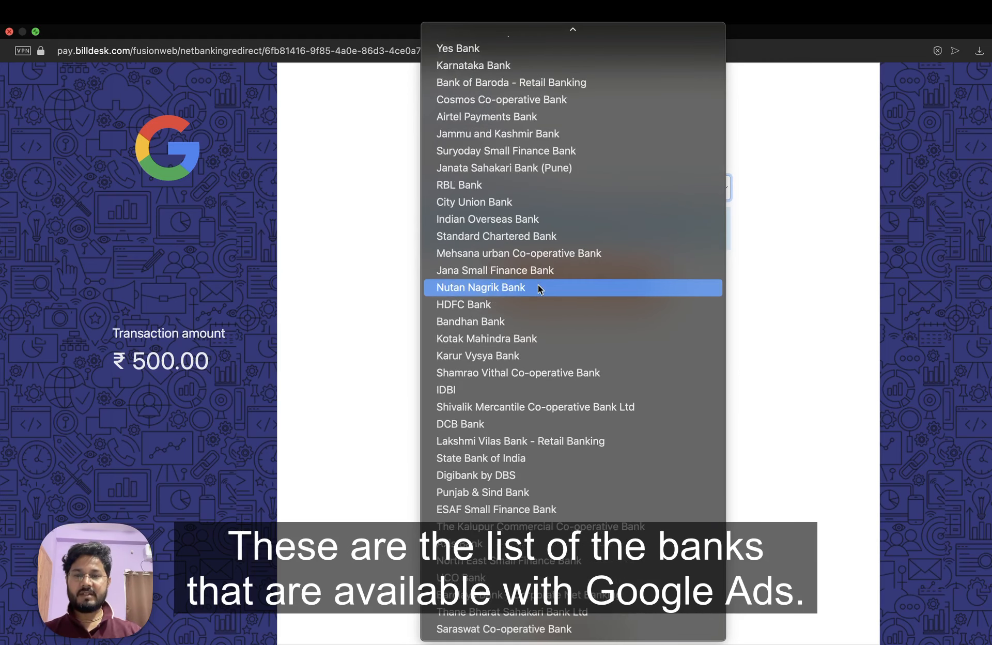
click(402, 347)
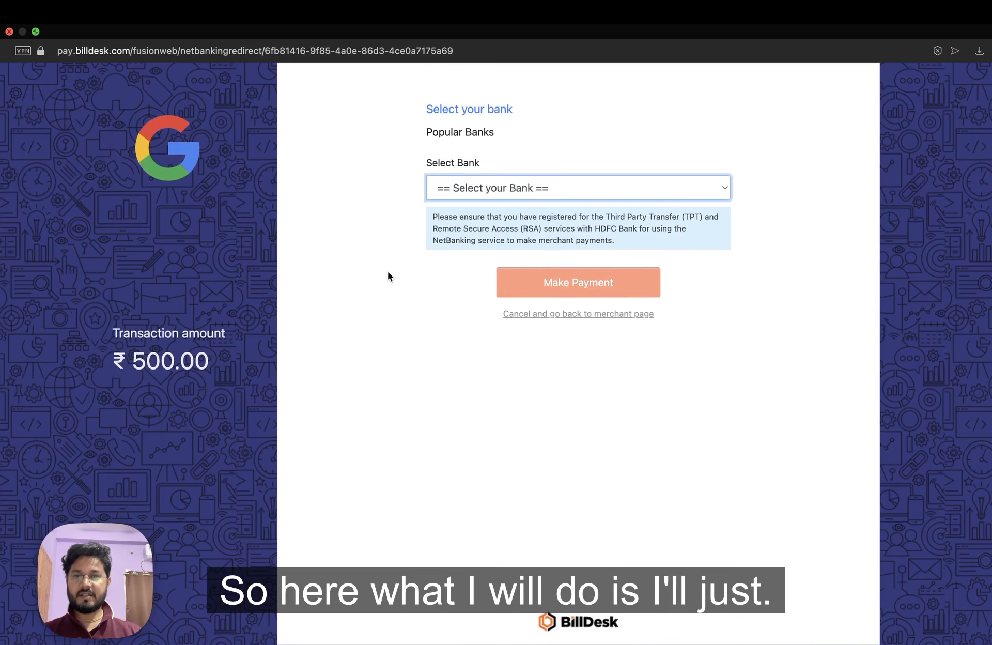
click(10, 32)
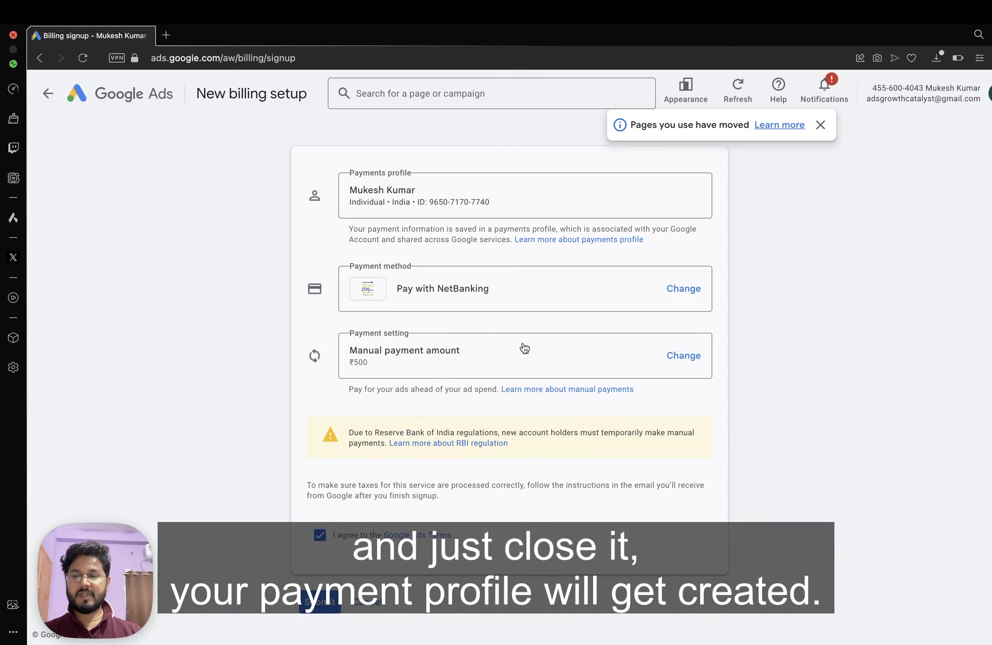
Reload the billing page to show the ₹500 pending NetBanking payment and leave the intro guide.
scroll(520, 471, up, 5)
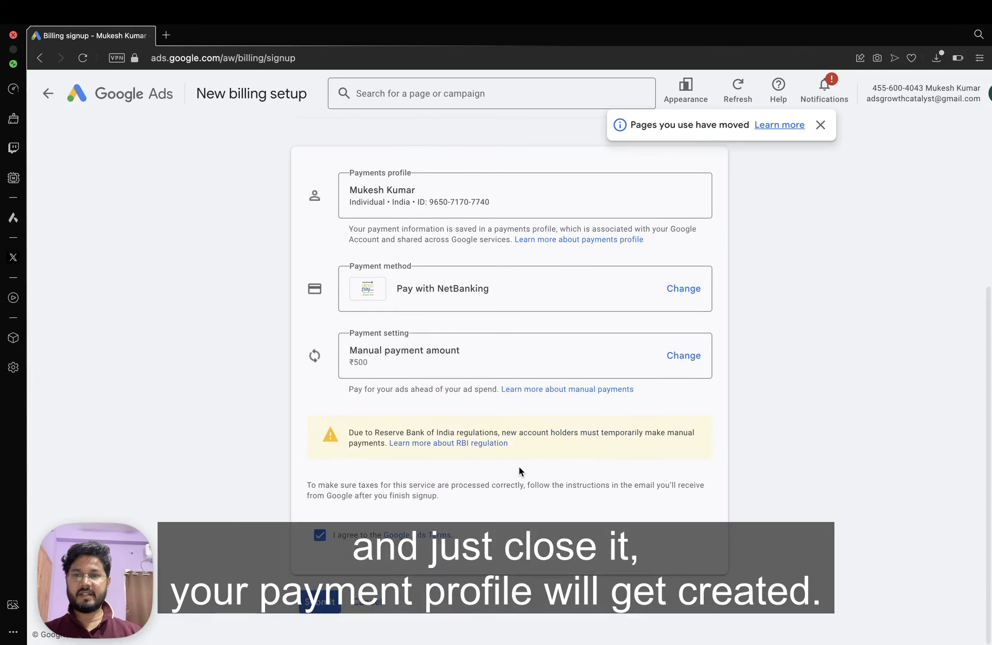
scroll(519, 466, down, 5)
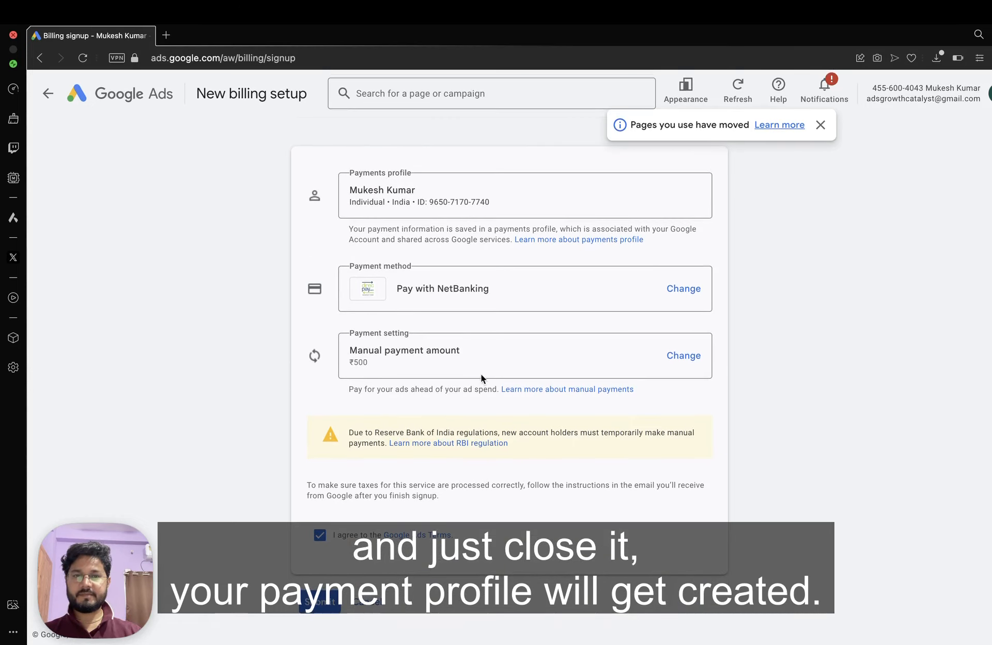
click(85, 60)
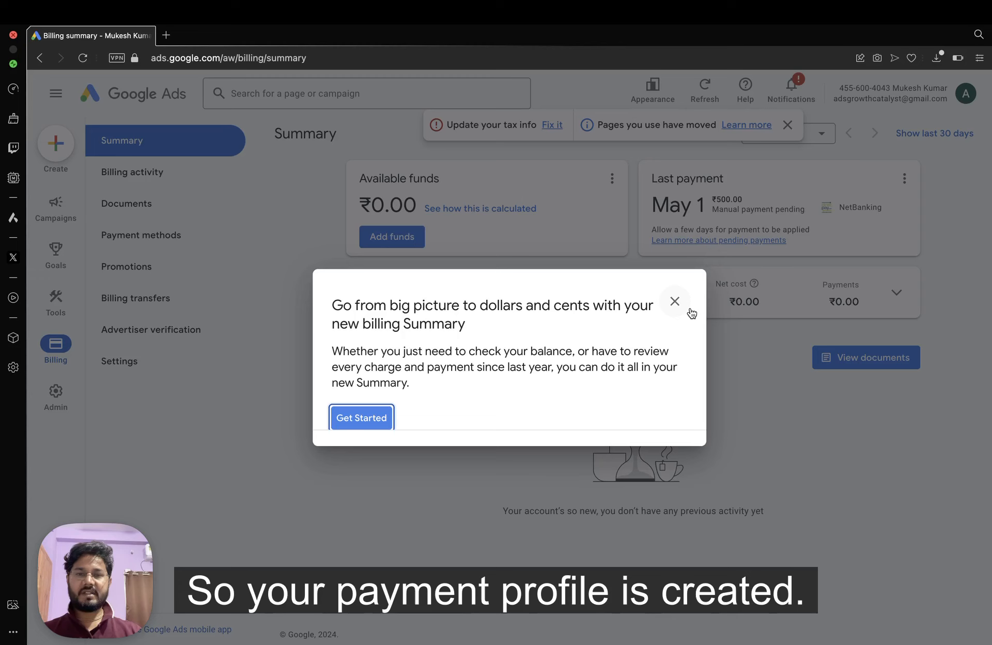
click(674, 301)
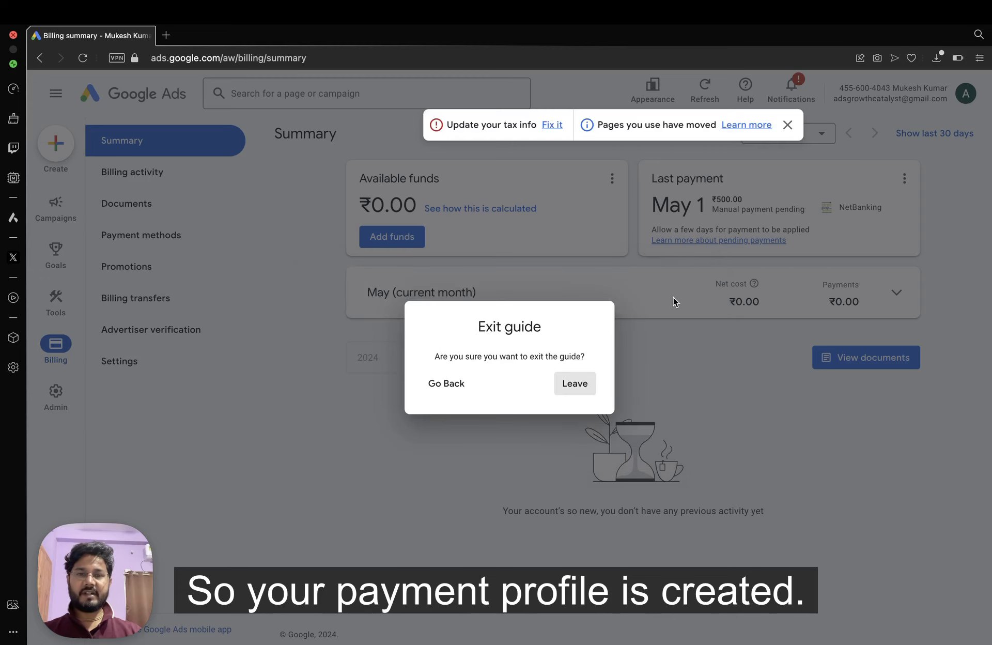
click(573, 384)
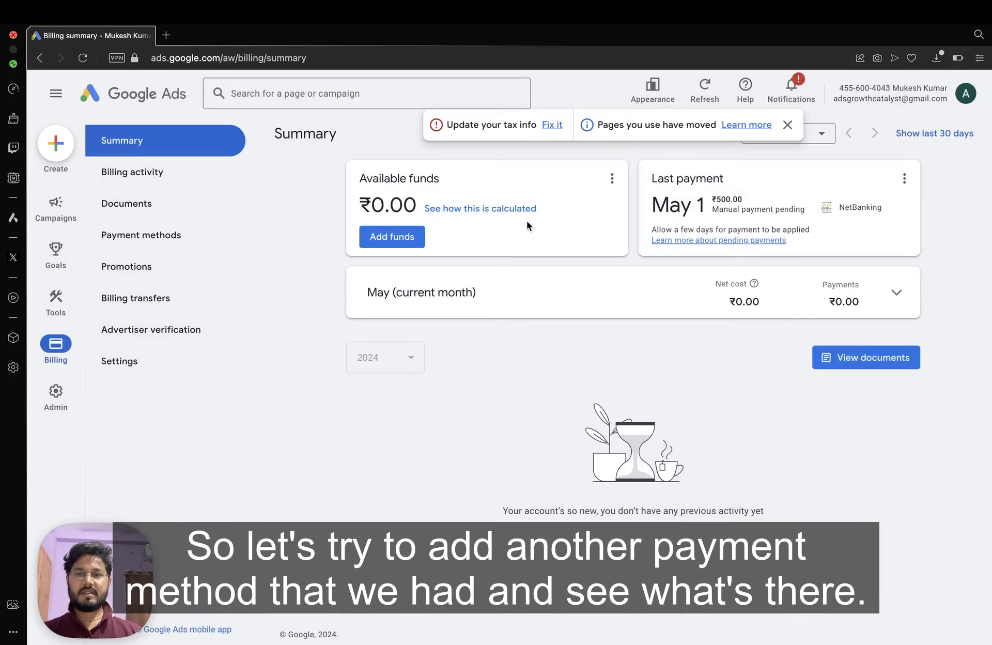
Add ₹500 in funds with the payment method switched to Pay with Bank transfer.
click(389, 237)
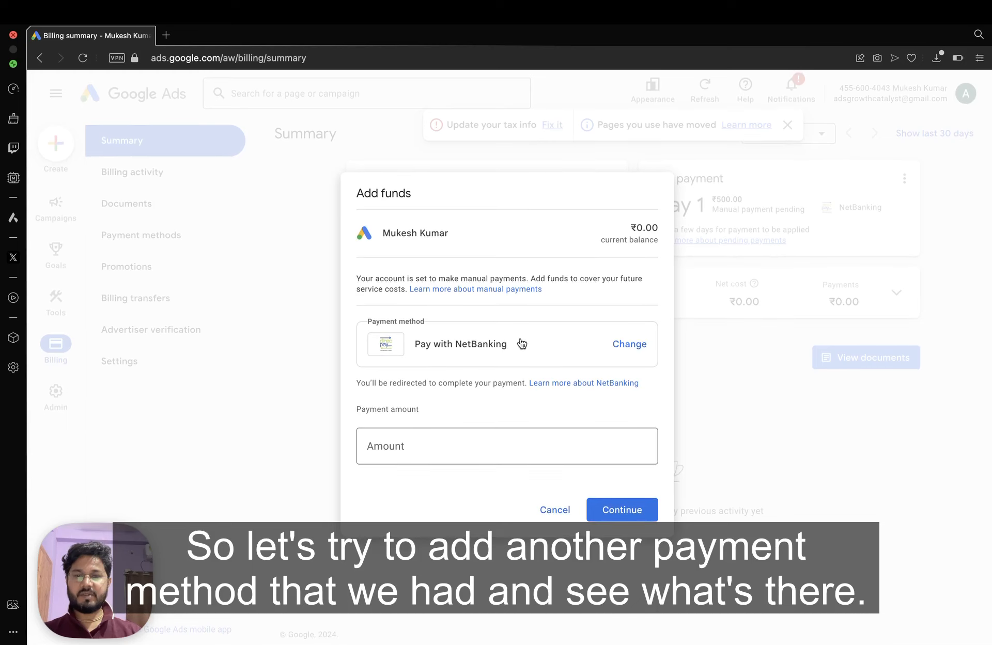
click(631, 344)
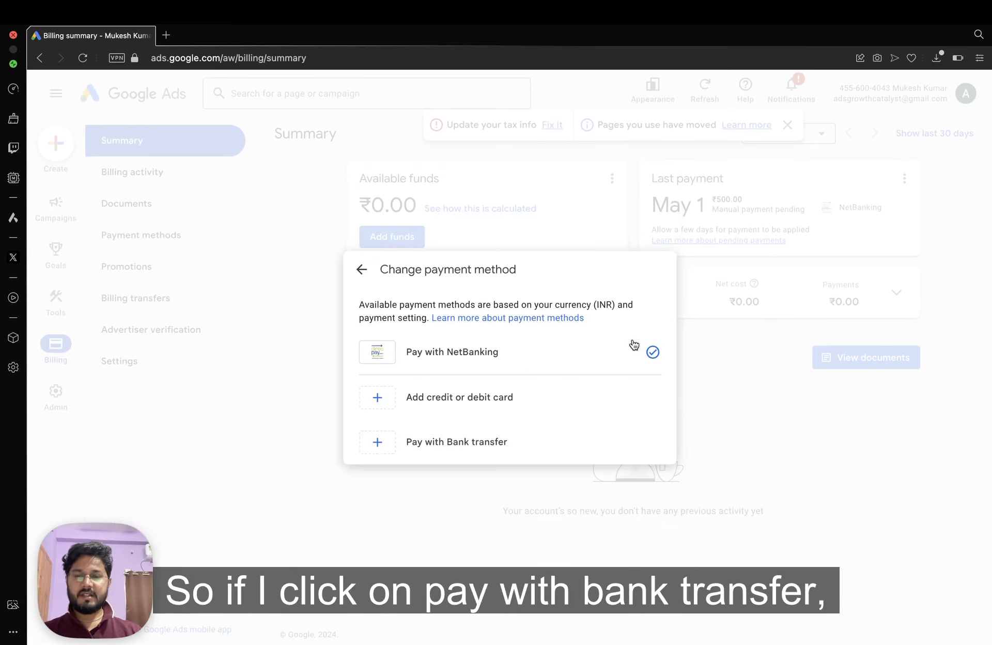
click(459, 443)
click(434, 442)
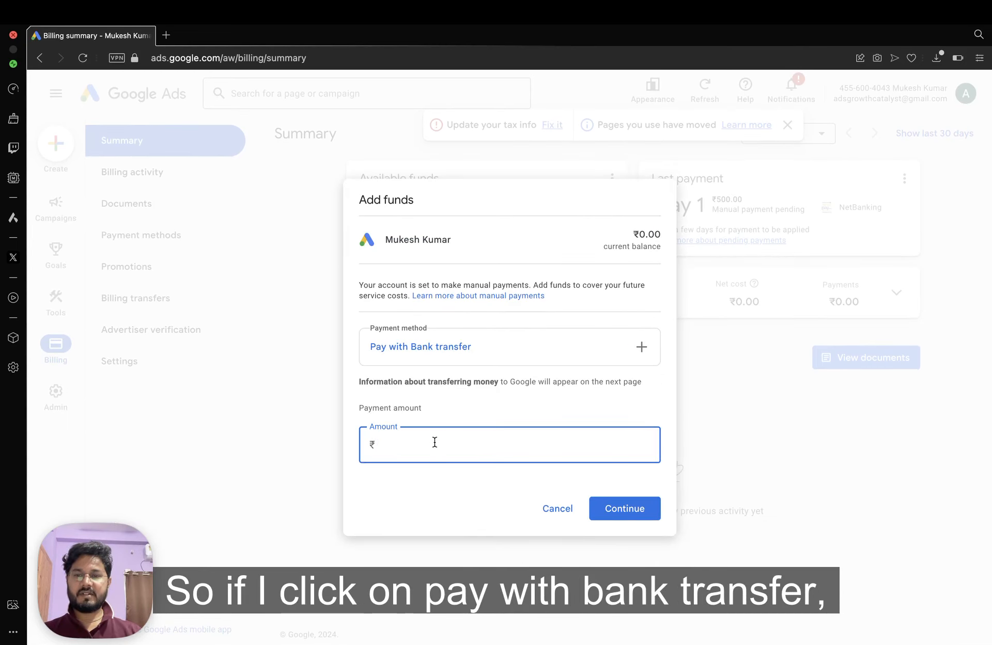
text(500)
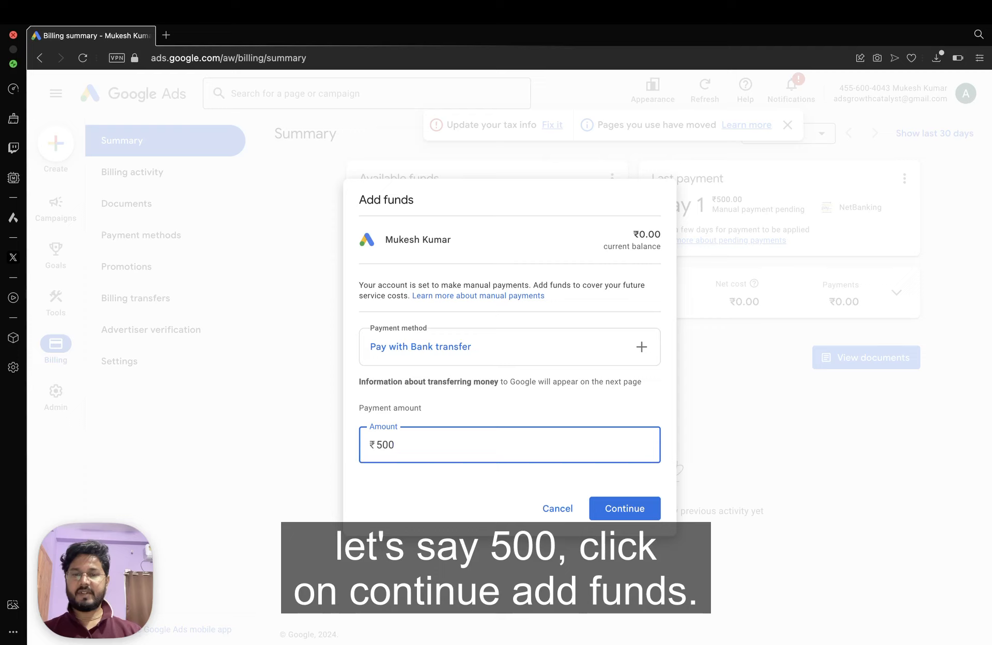
click(626, 511)
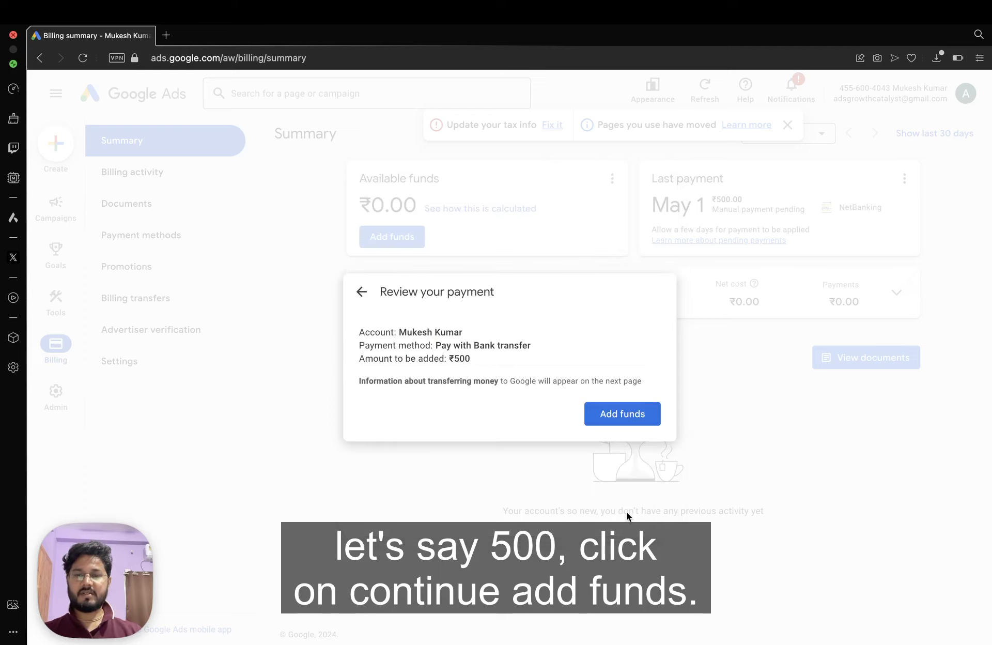
click(616, 414)
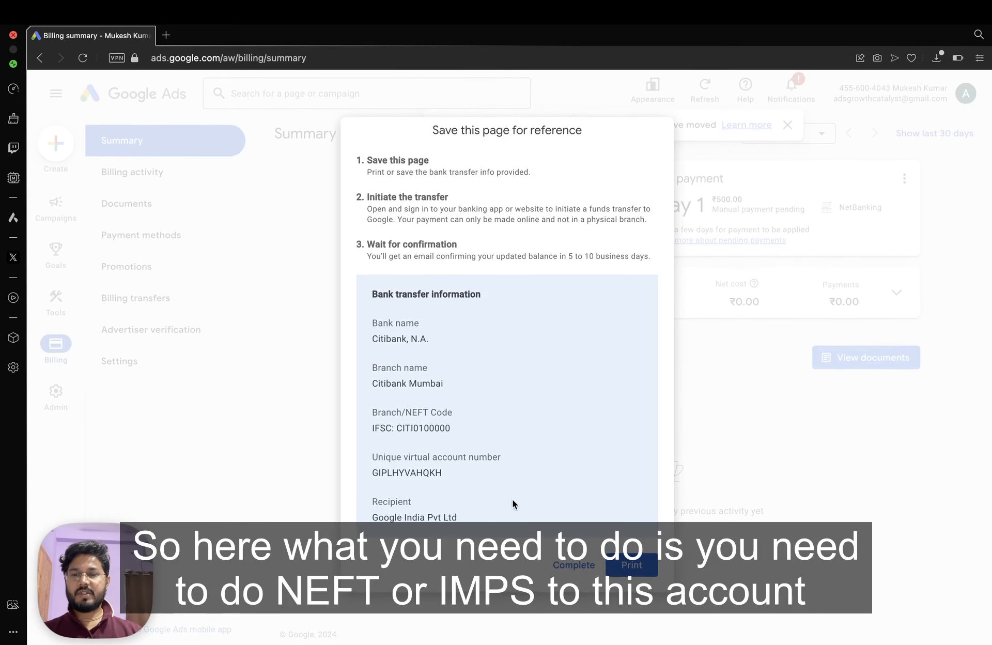
Review the bank transfer details: Citibank, N.A., Citibank Mumbai branch, IFSC, virtual account number, recipient.
drag(469, 517, 369, 323)
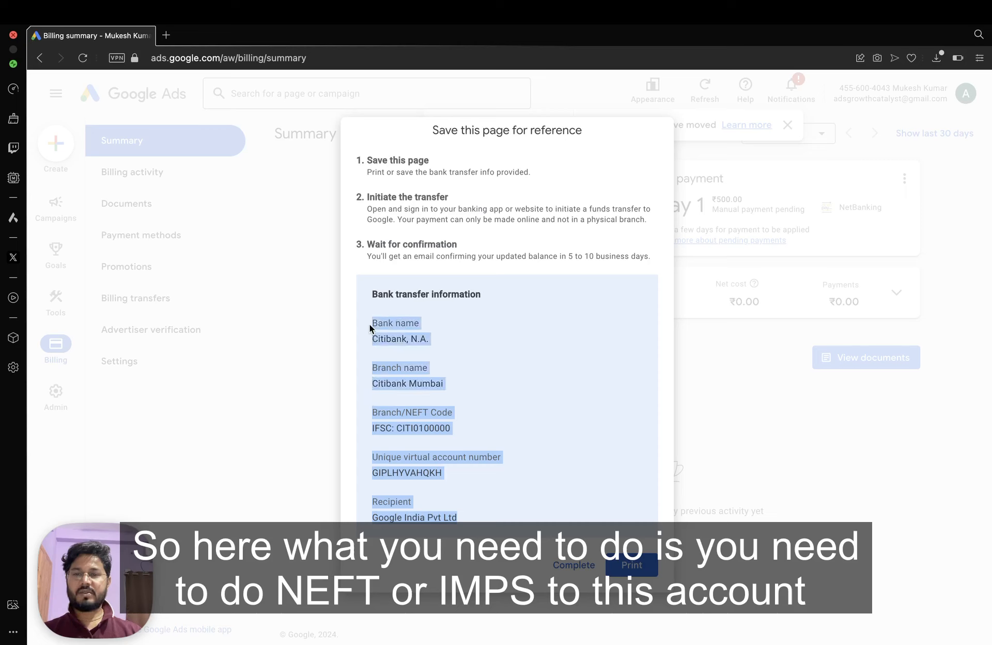
click(434, 347)
drag(448, 335, 356, 329)
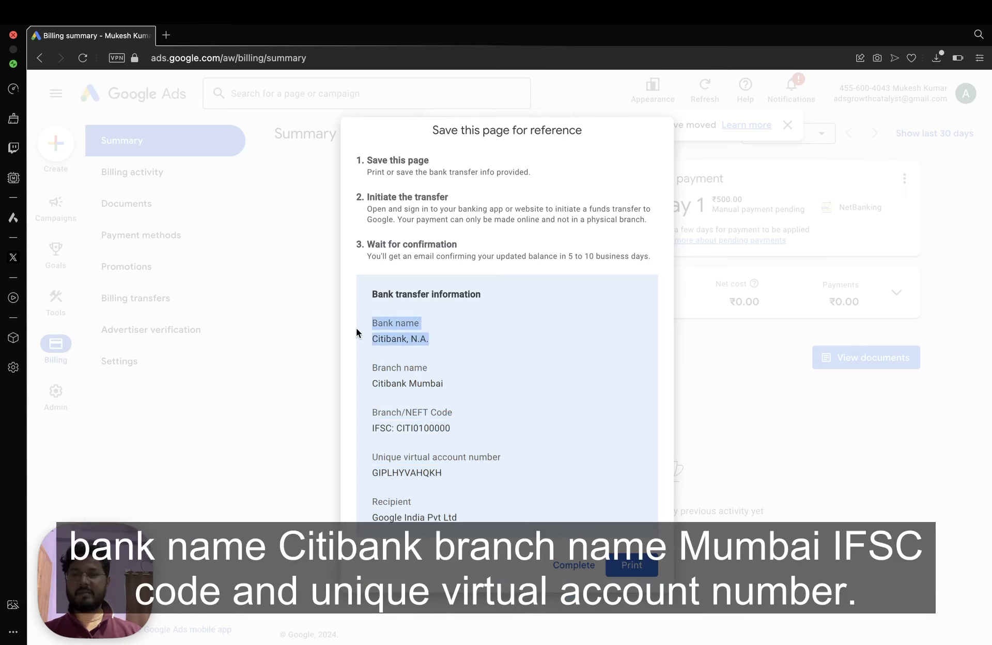
click(443, 354)
drag(466, 387, 339, 374)
click(449, 379)
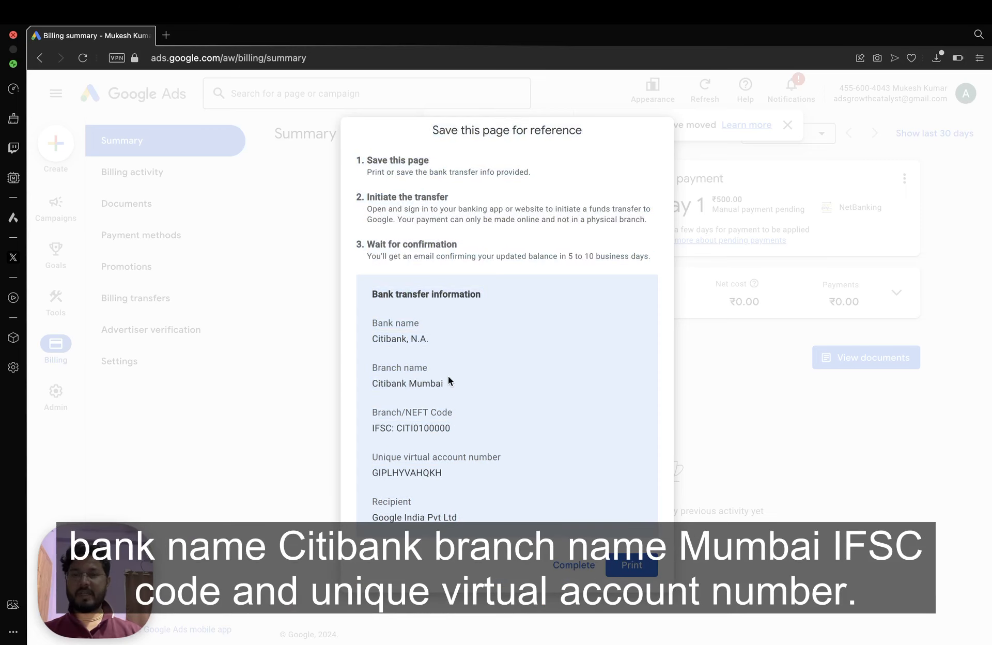
drag(470, 438, 370, 417)
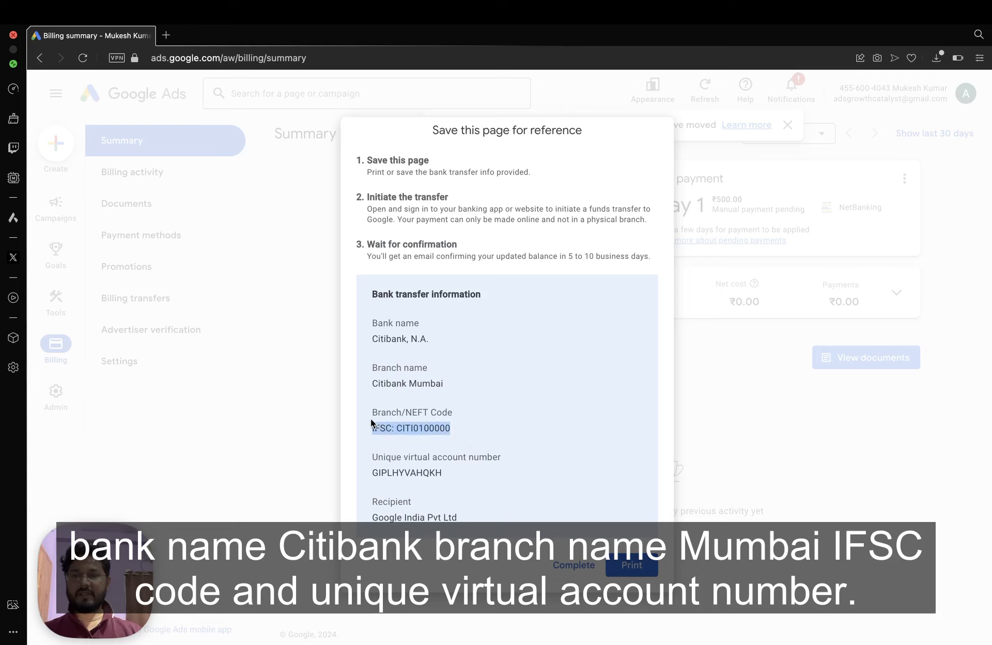
click(475, 436)
drag(459, 473, 368, 475)
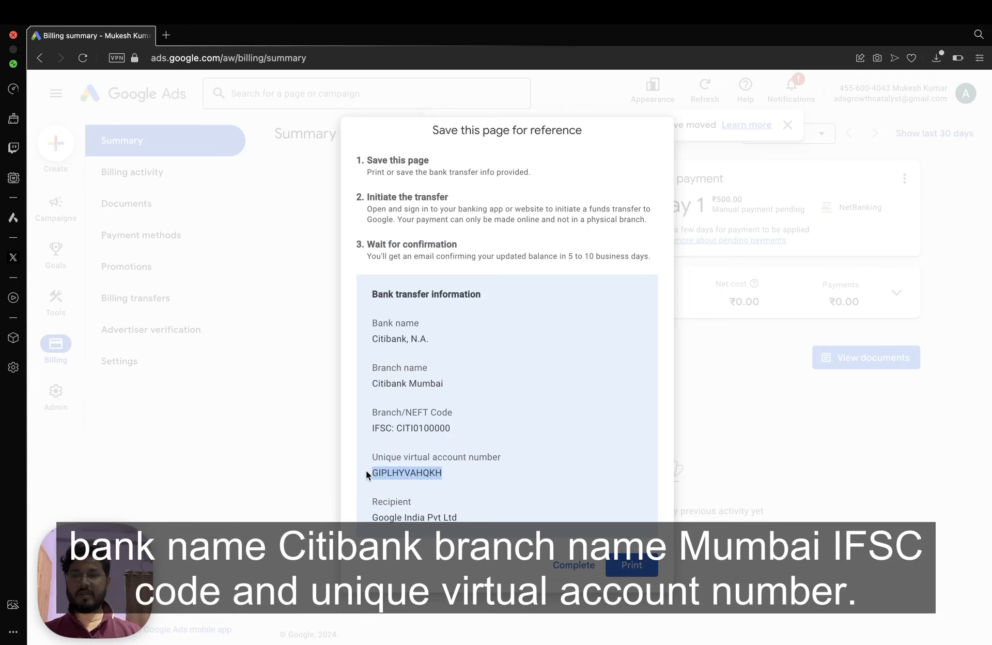
double_click(411, 474)
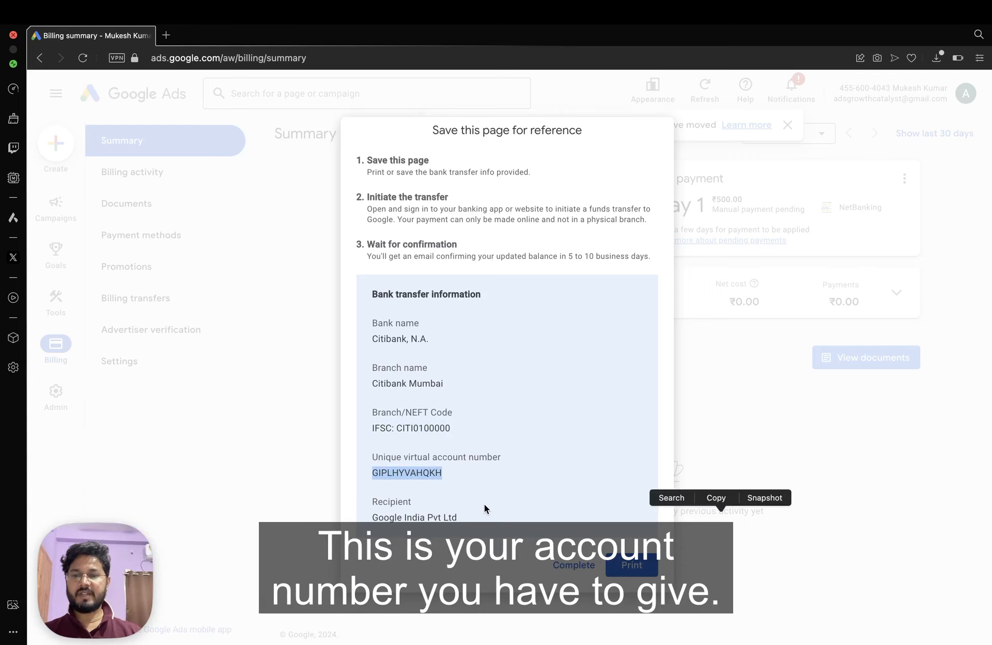
click(473, 513)
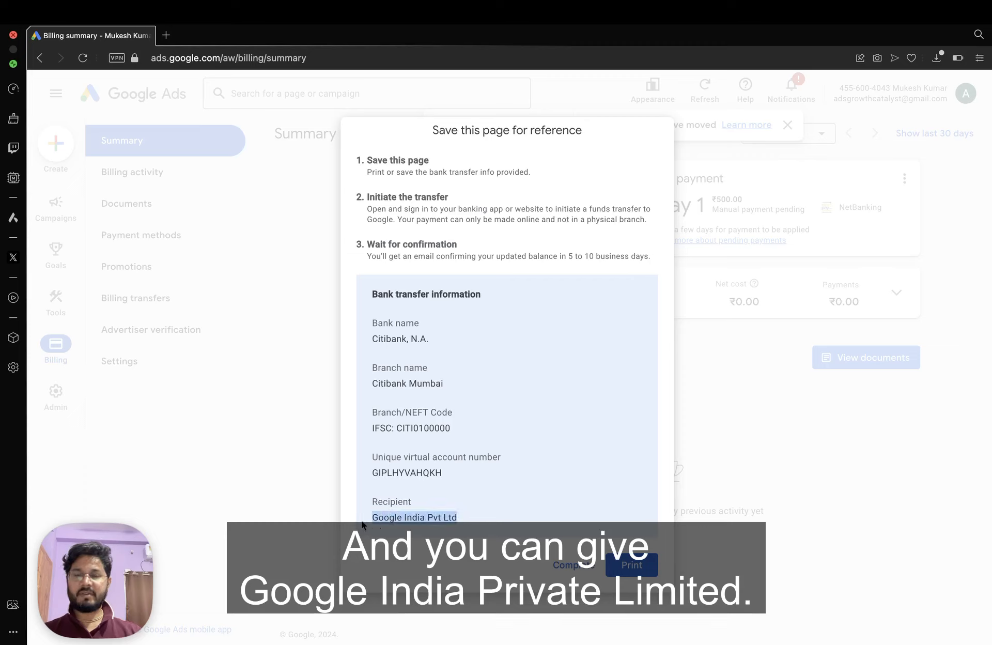
click(511, 462)
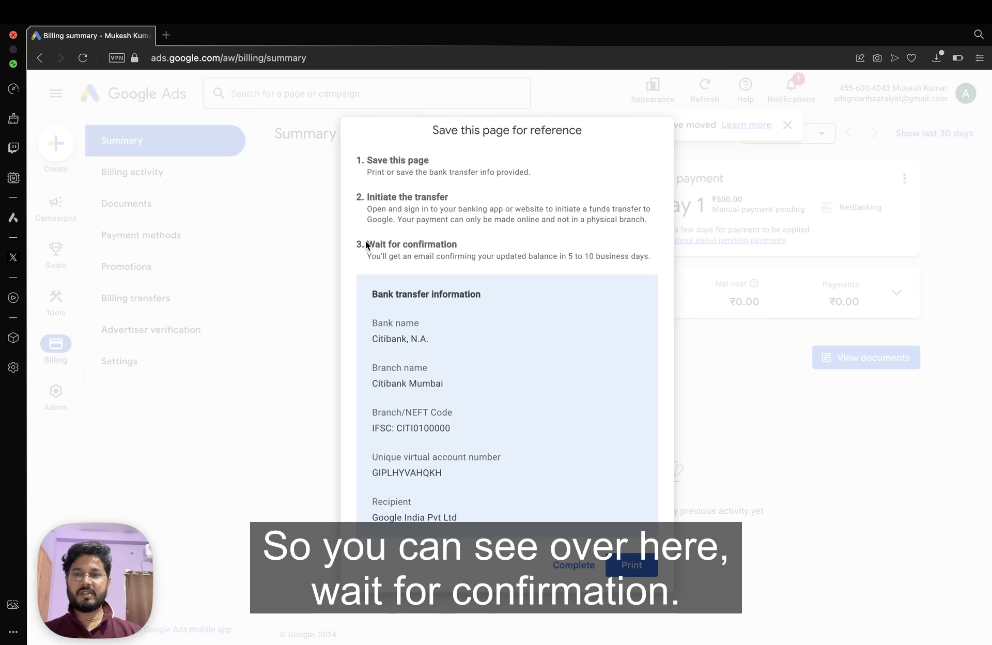
Read the Wait for confirmation note on email timing, then complete the instructions.
drag(365, 244, 473, 244)
click(379, 254)
drag(369, 255, 658, 256)
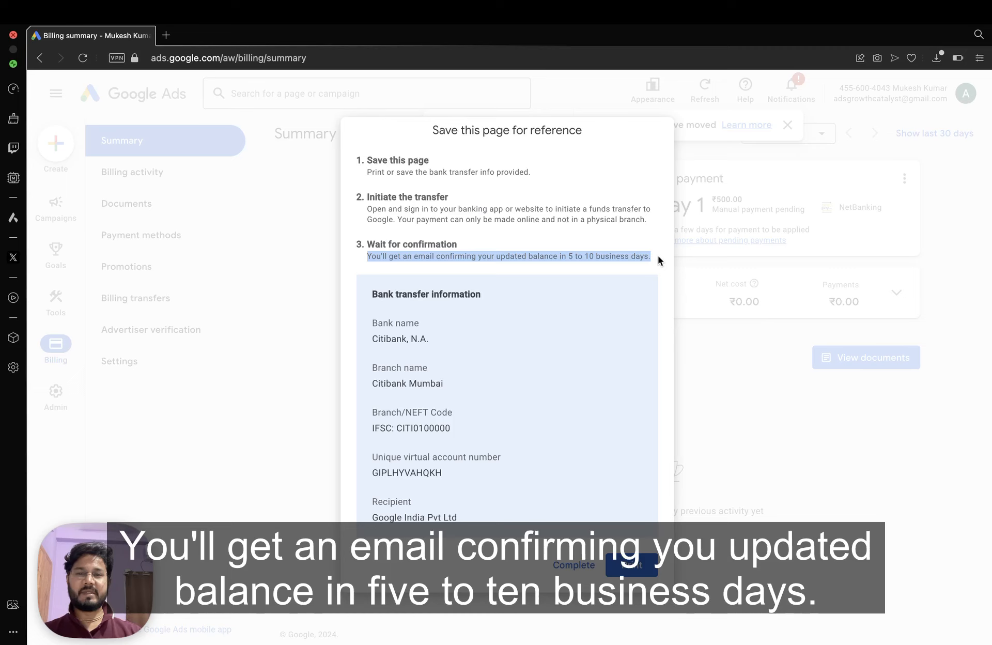
click(599, 277)
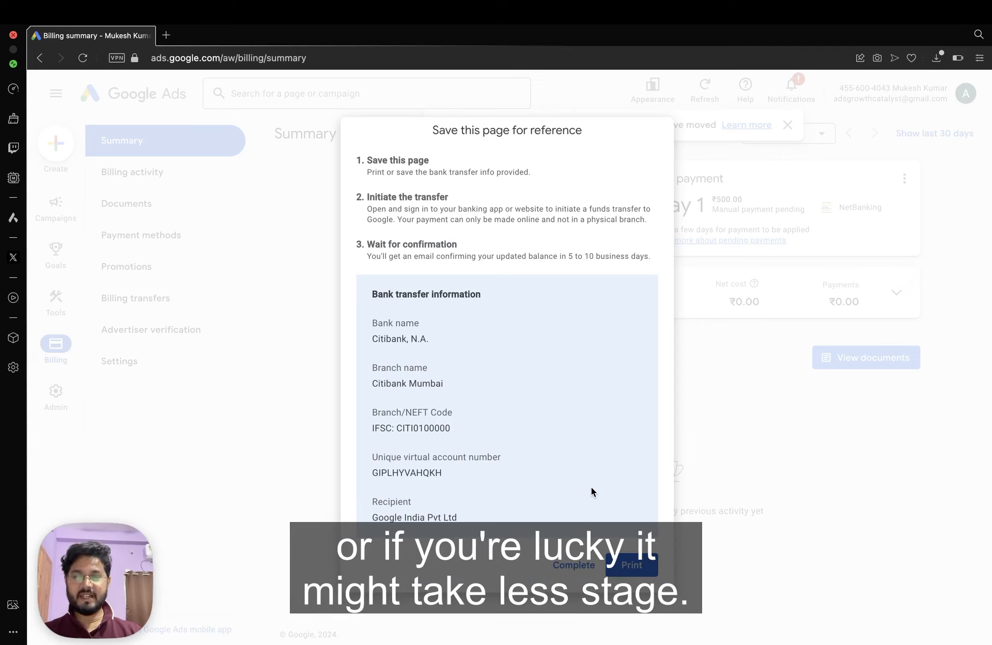
click(573, 566)
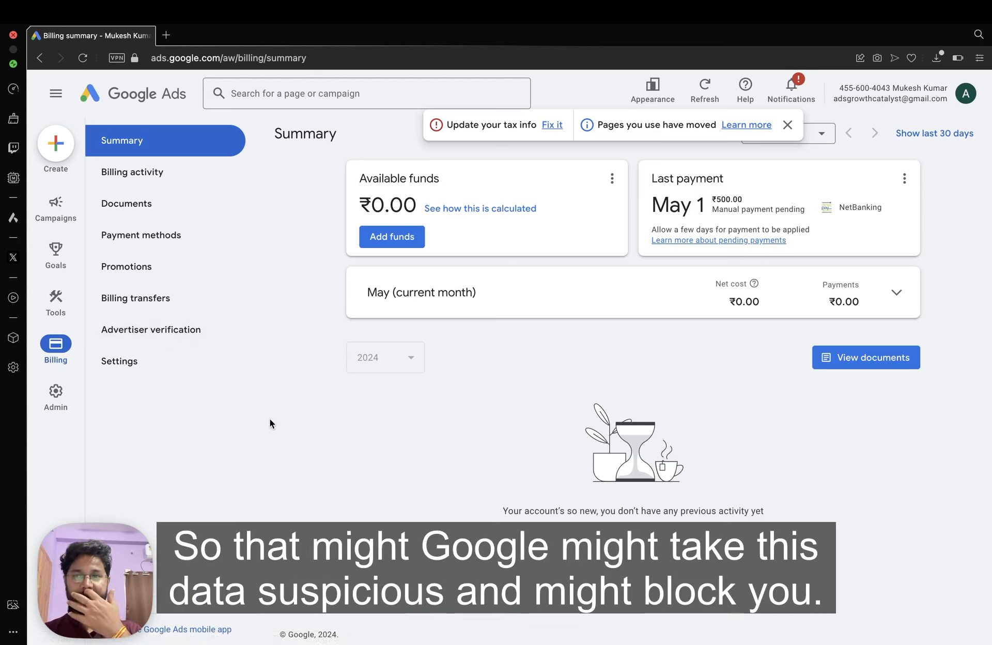
View Billing activity, then Payment methods showing only NetBanking, then the empty Promotions page.
click(126, 167)
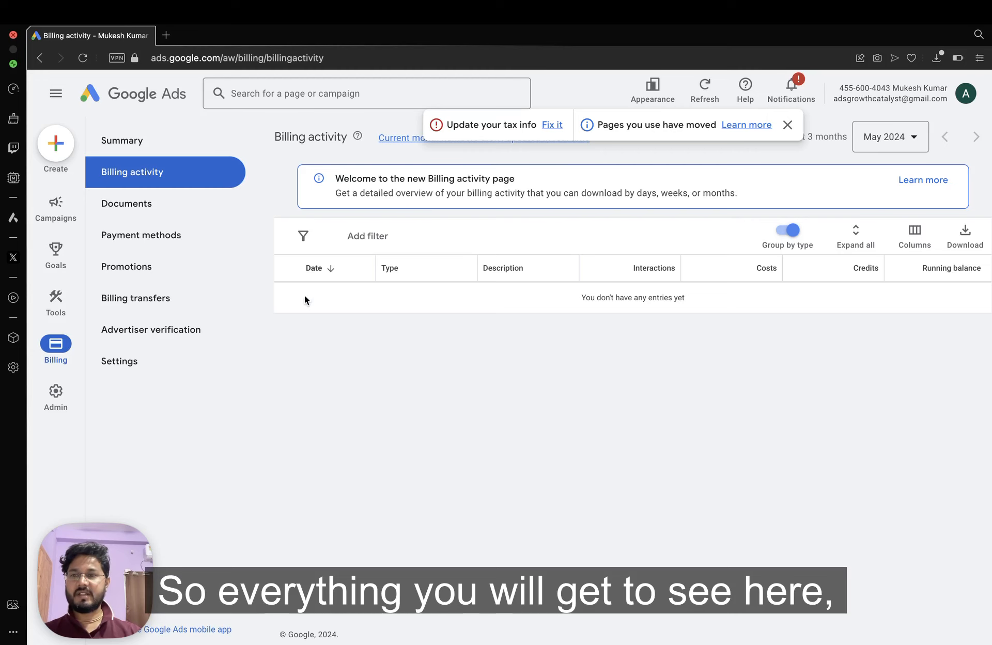
click(140, 235)
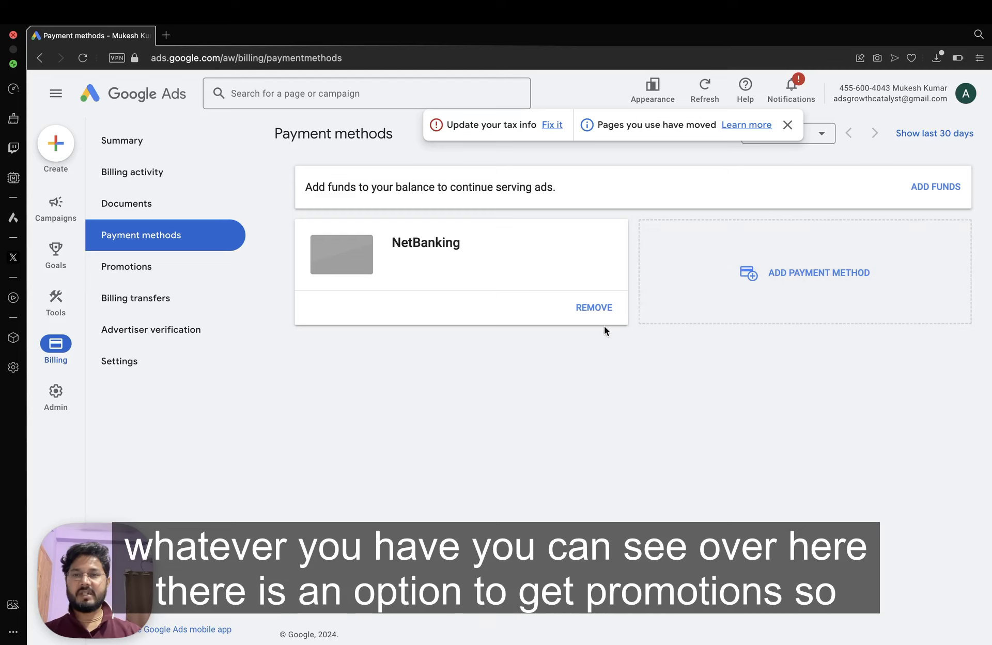
click(116, 273)
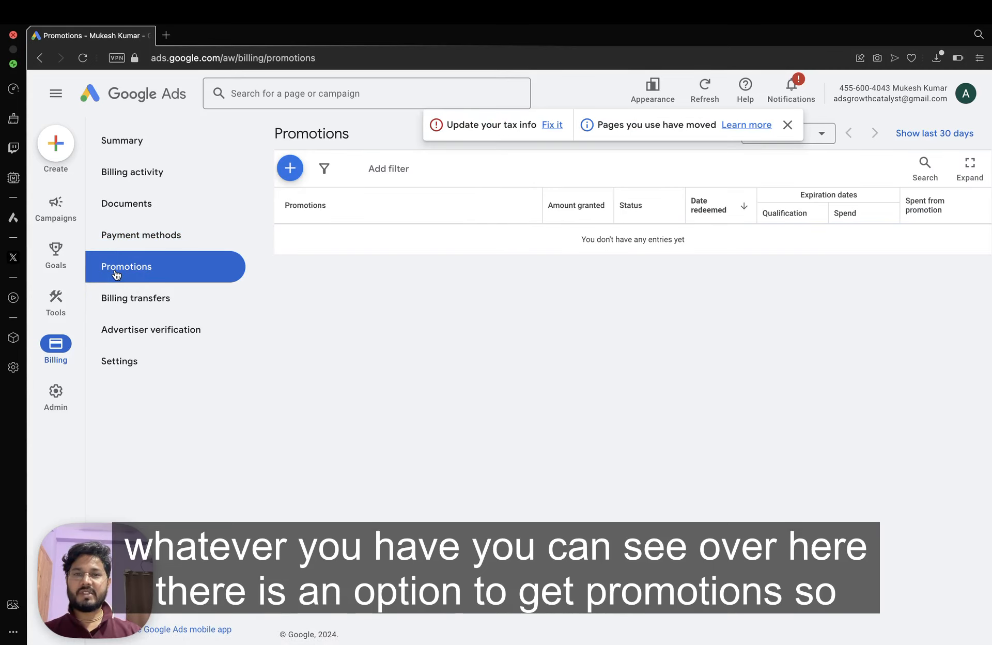
Open the promotional code form and cancel it without entering a code.
click(290, 168)
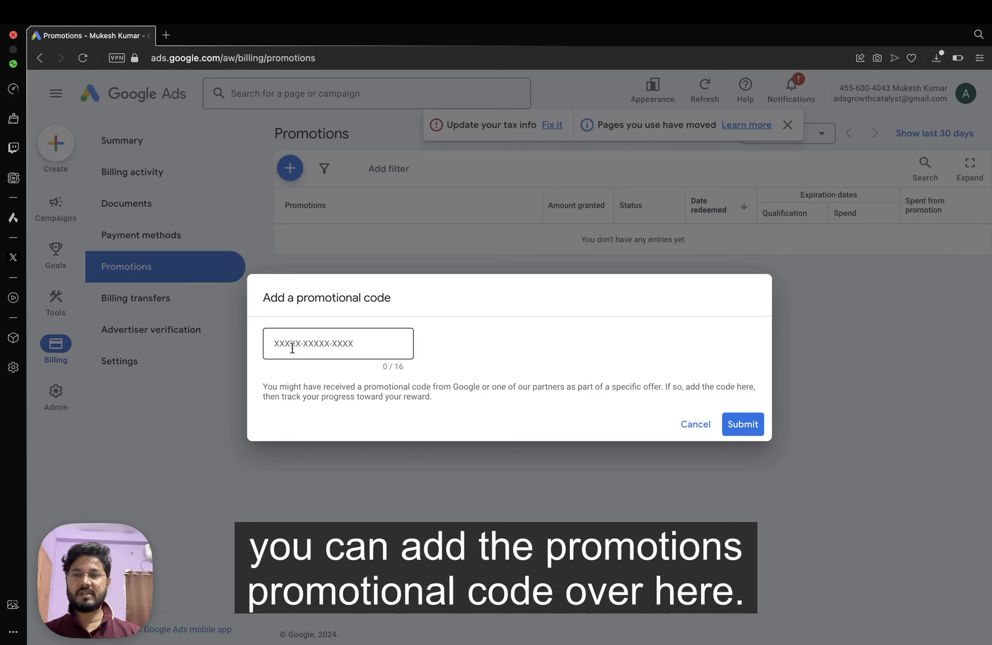
click(361, 344)
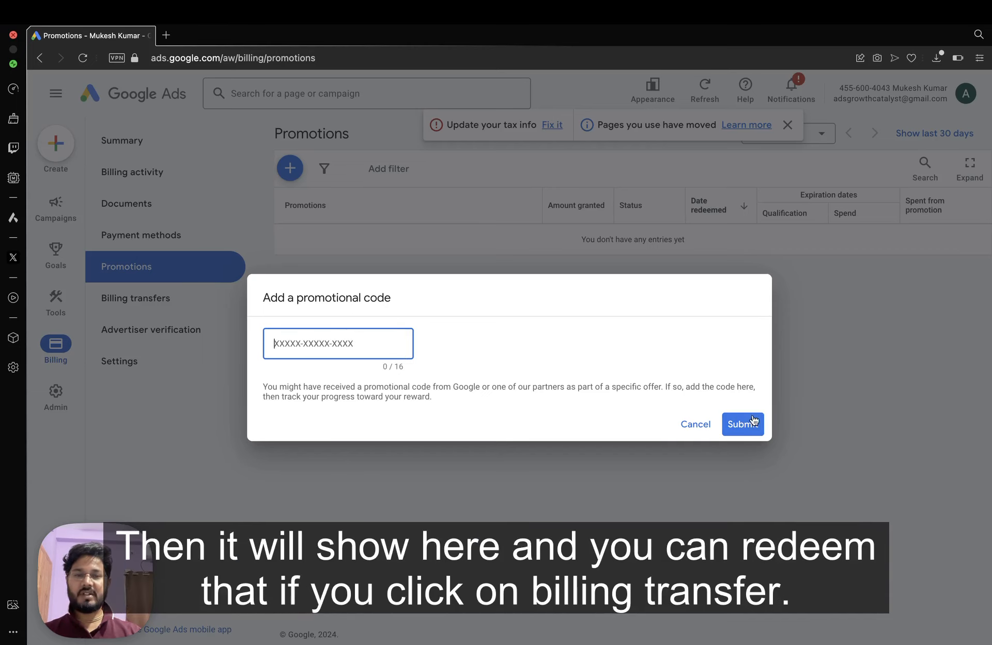
click(698, 426)
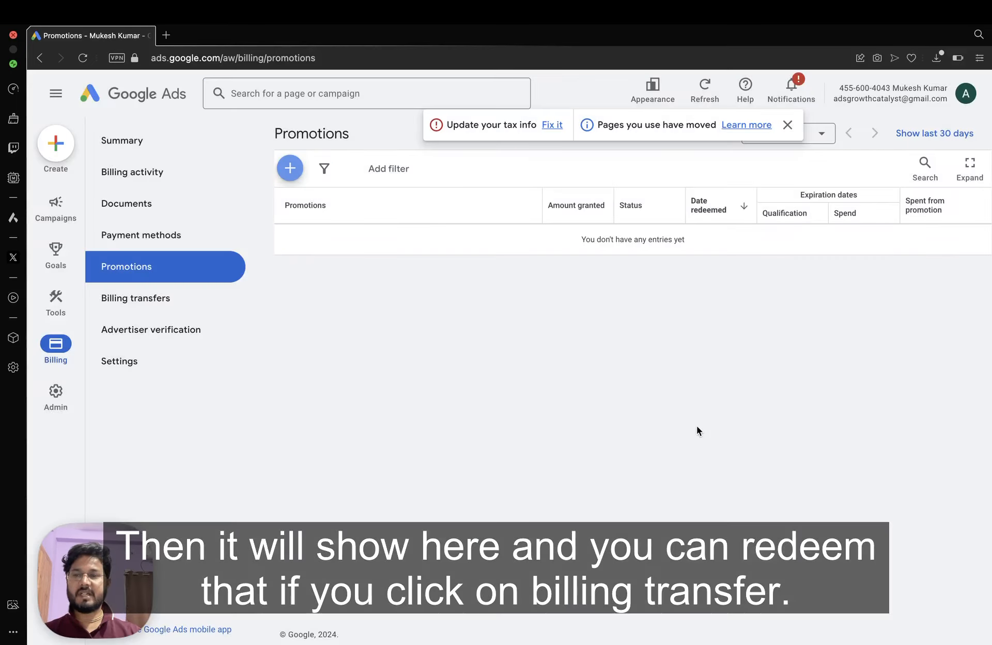
Visit Billing transfers with the top notices dismissed, then open Advertiser verification.
click(115, 310)
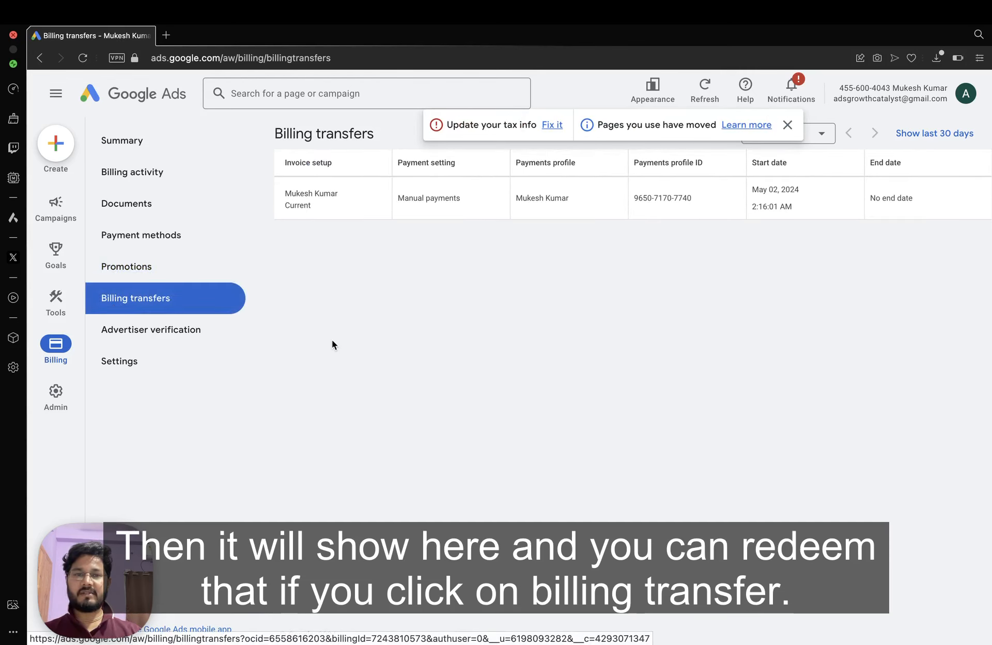
click(787, 125)
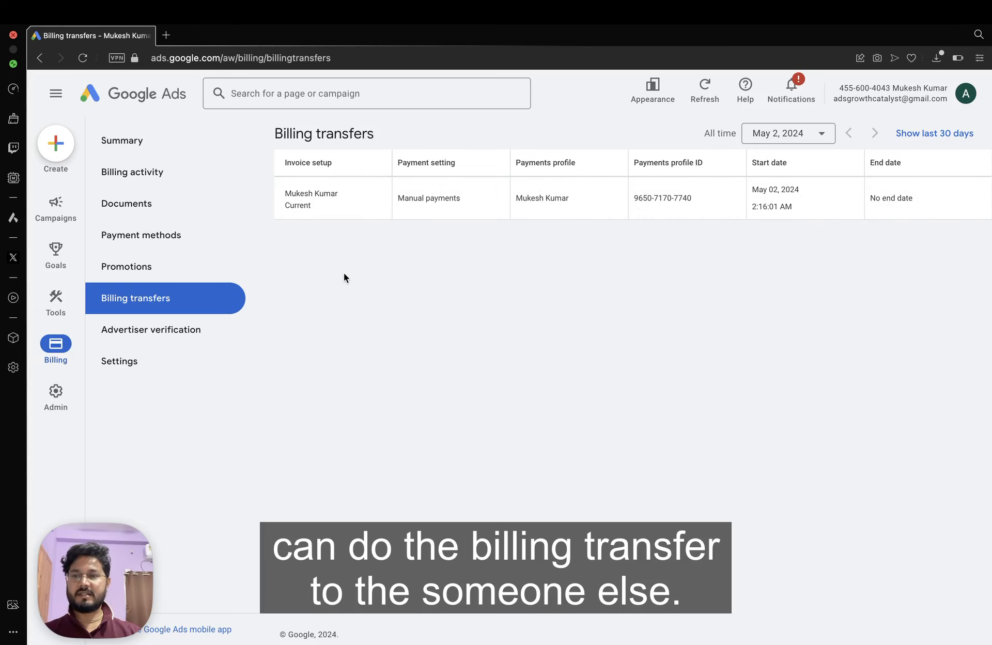
click(127, 335)
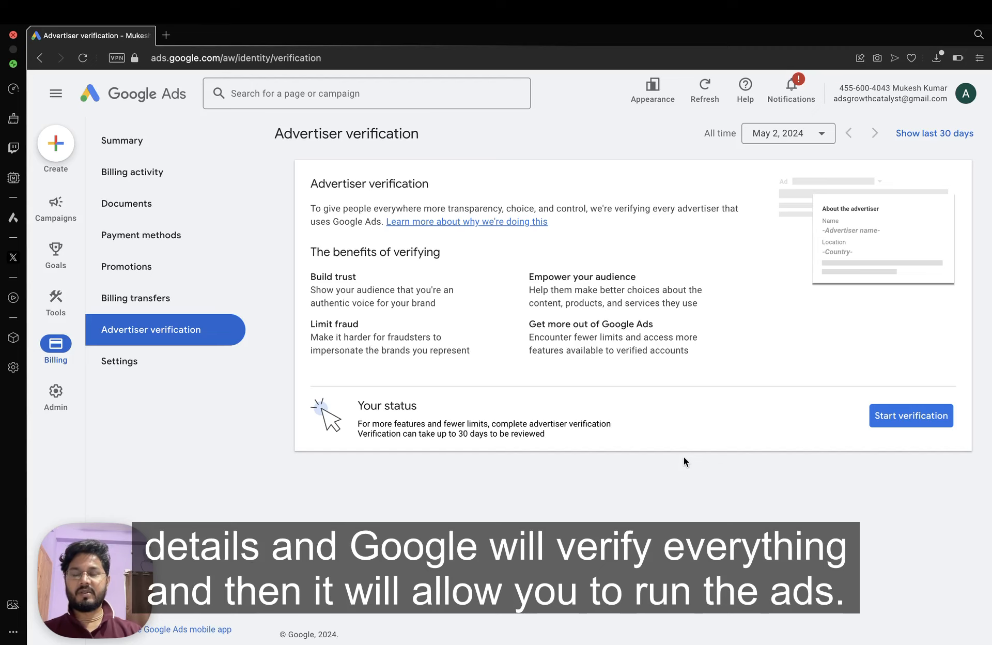
Open Billing Settings, showing Prepay and 1 payments user, and exit its intro tour.
click(151, 372)
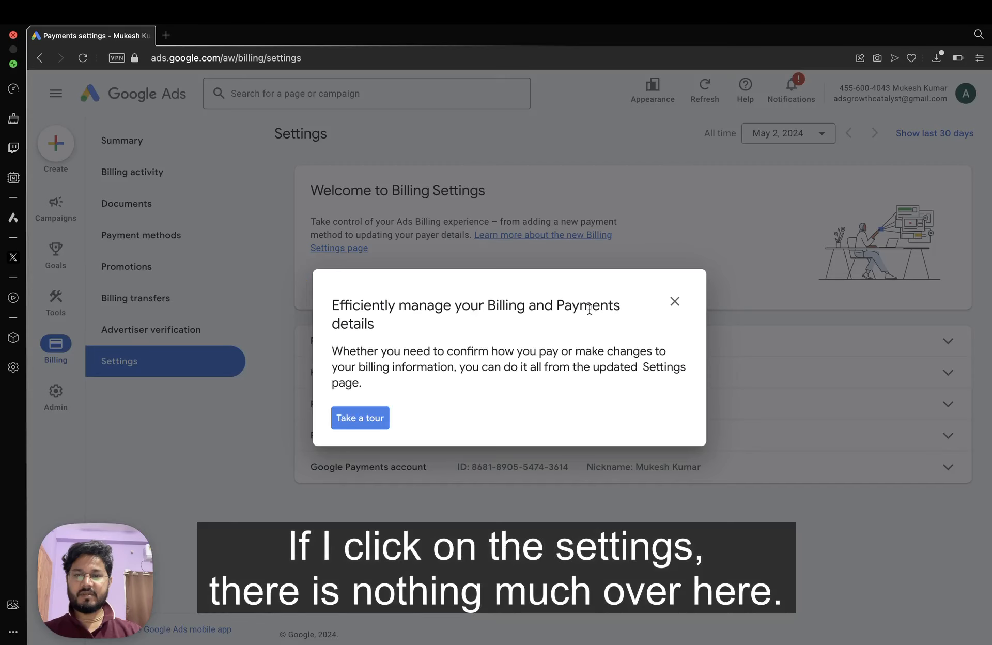
click(675, 302)
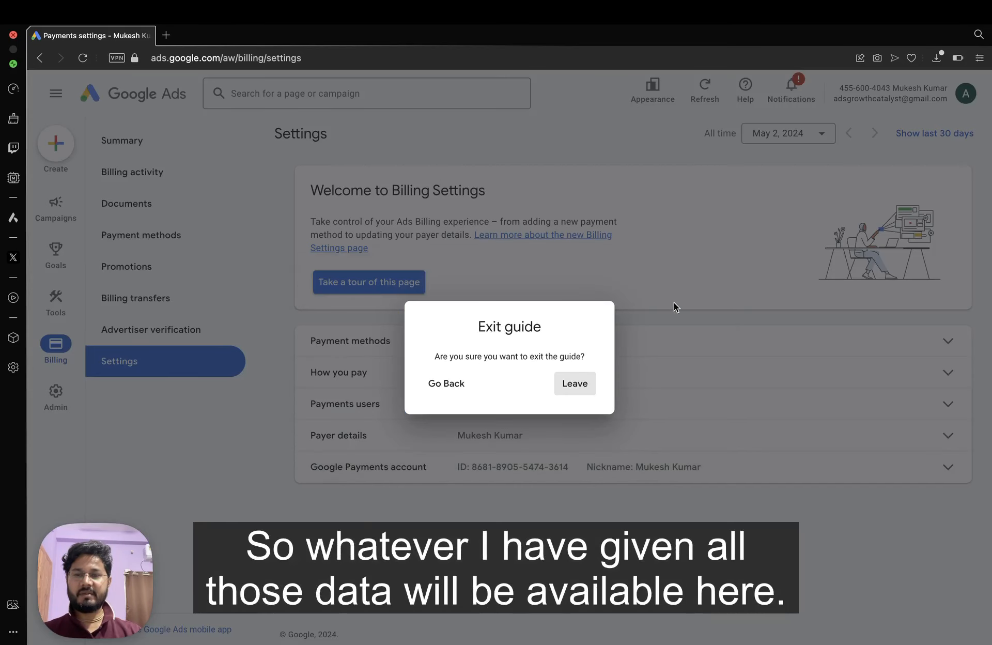
click(570, 392)
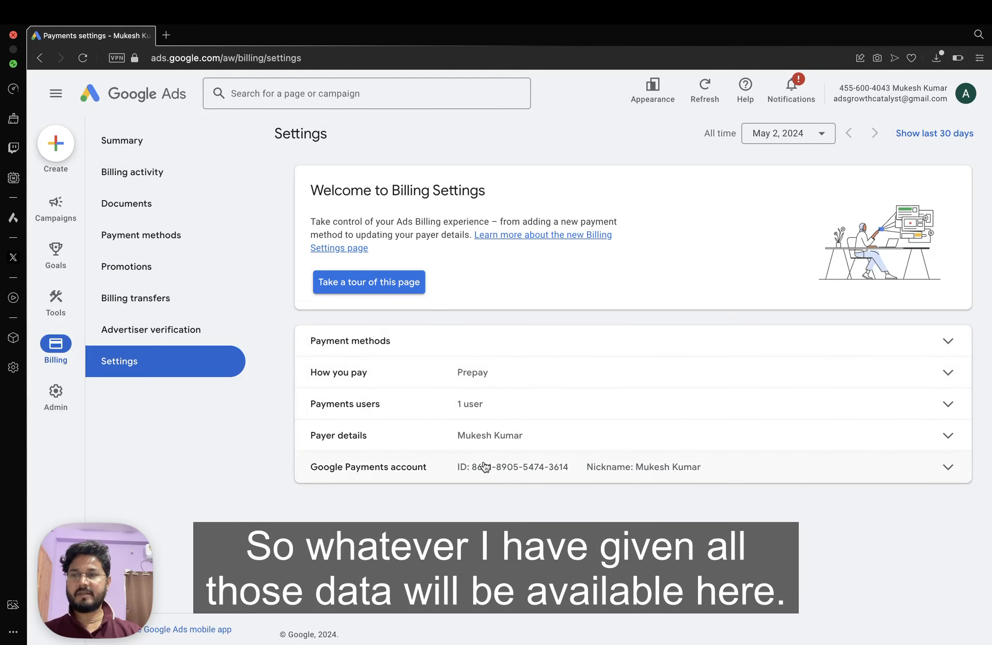
mouse_move(54, 296)
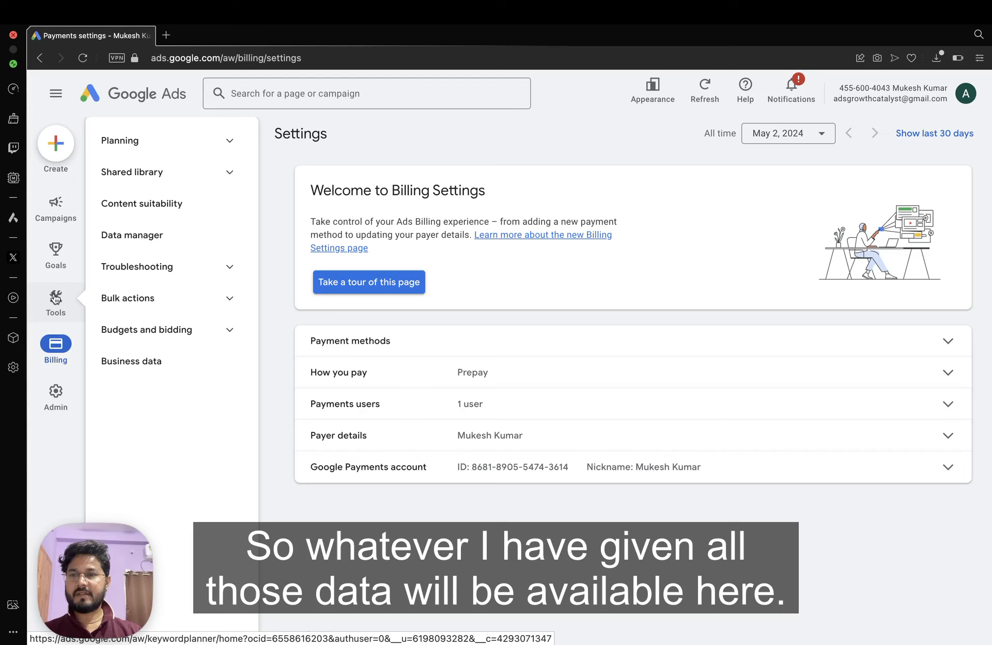